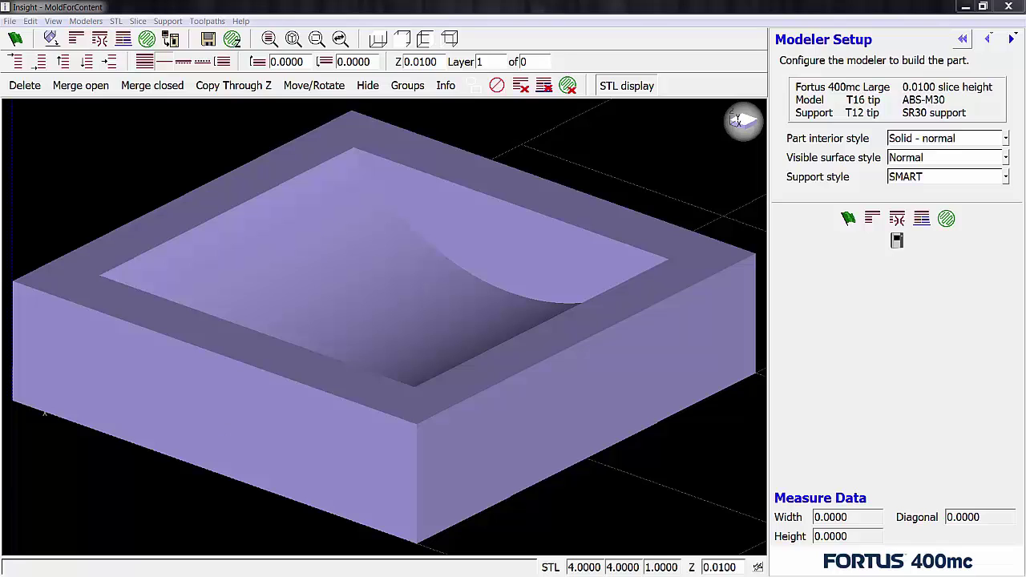
- Rotate the mold 90° about X so it stands upright, then view it from the front
{"action": "left_click", "coordinate": [50, 39]}
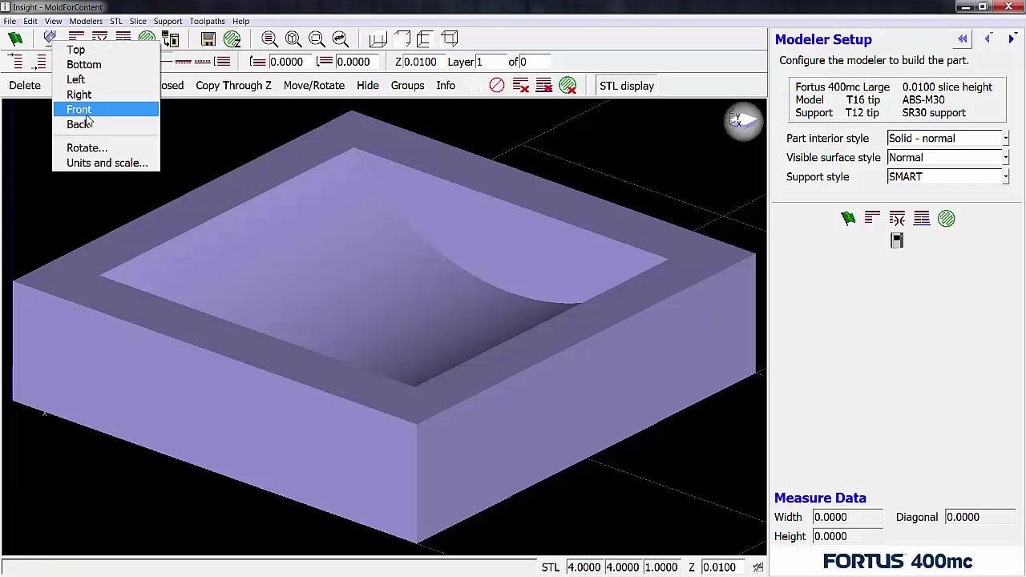
{"action": "left_click", "coordinate": [94, 152]}
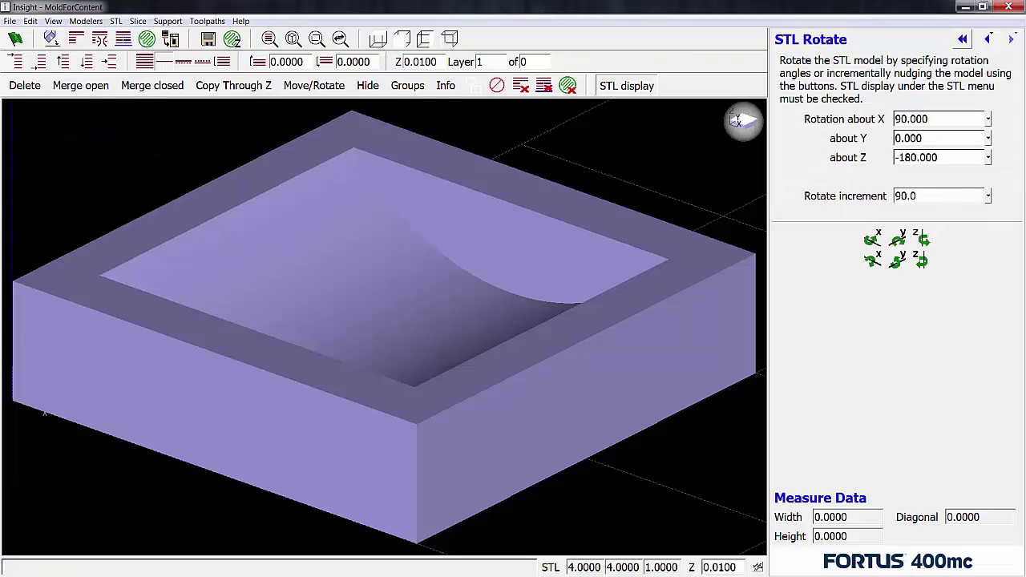
{"action": "left_click", "coordinate": [872, 241]}
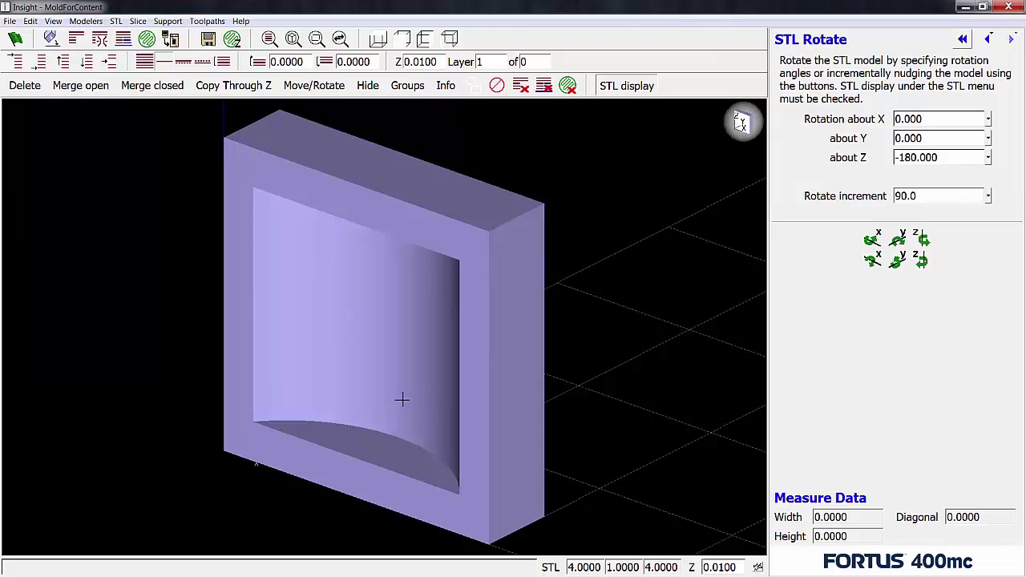
{"action": "left_click", "coordinate": [401, 38]}
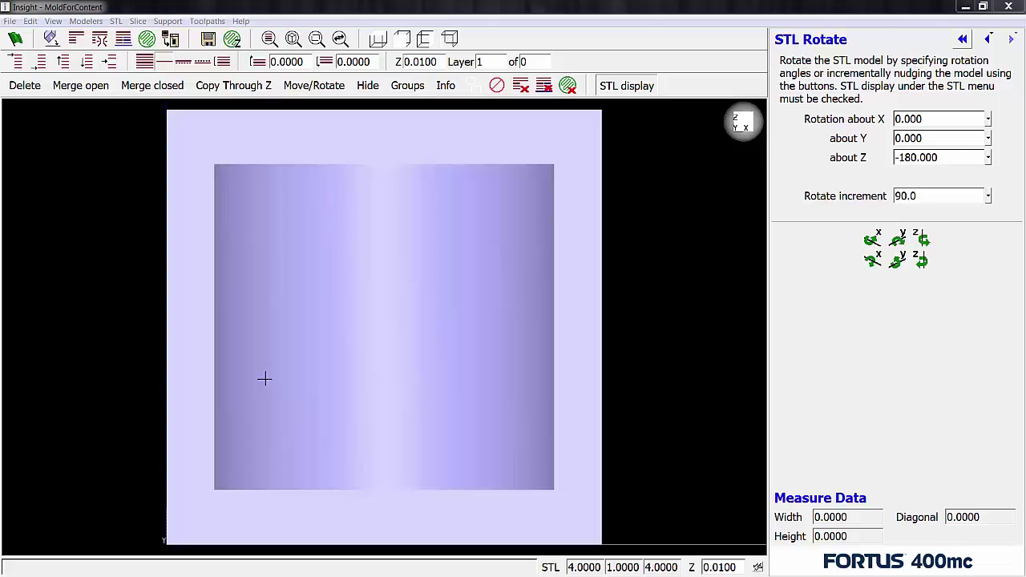
- Rotate the mold back to 90° about X with the cavity up, viewed from the top
{"action": "left_click", "coordinate": [453, 42]}
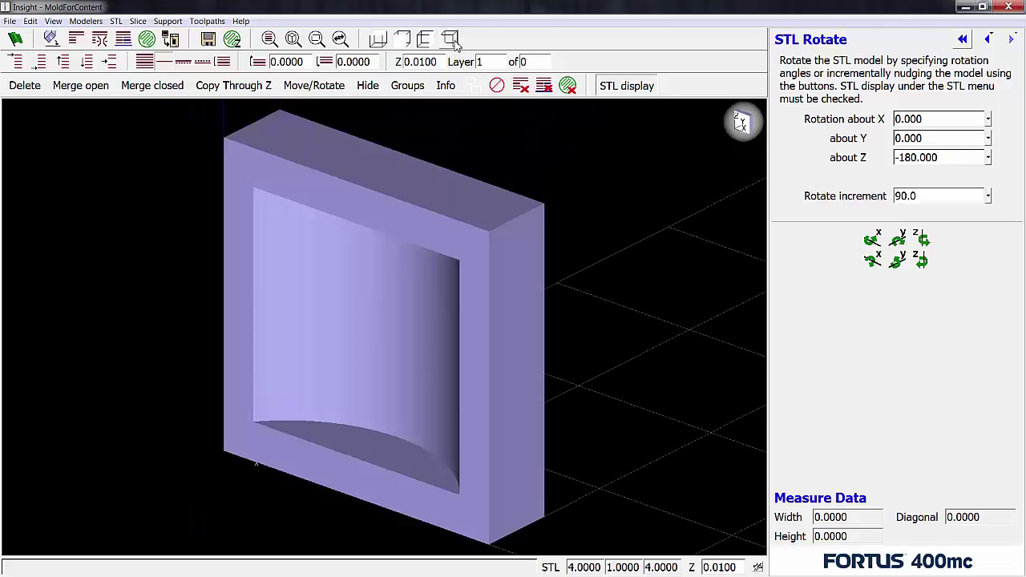
{"action": "left_click", "coordinate": [871, 258]}
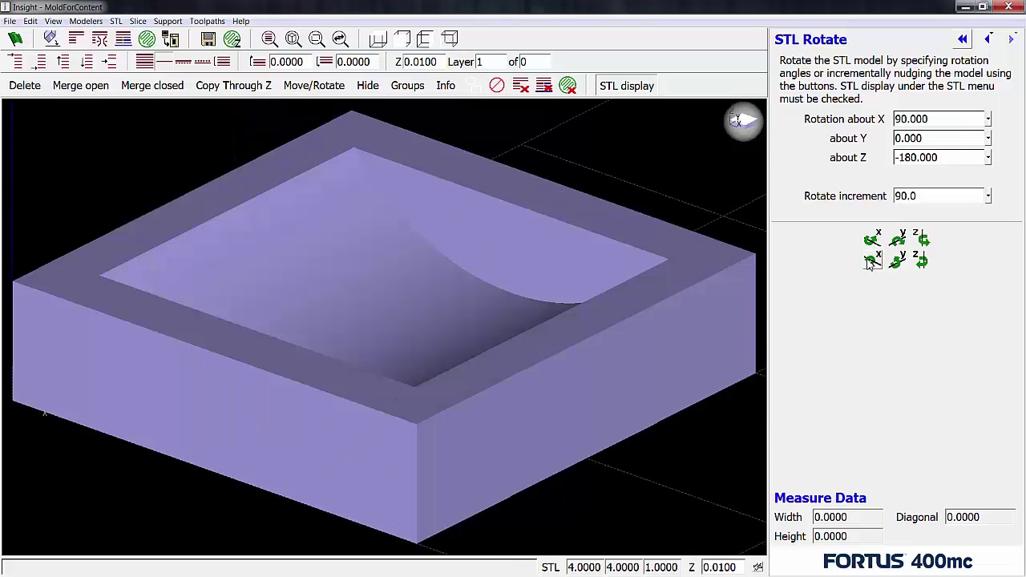
{"action": "left_click", "coordinate": [378, 40]}
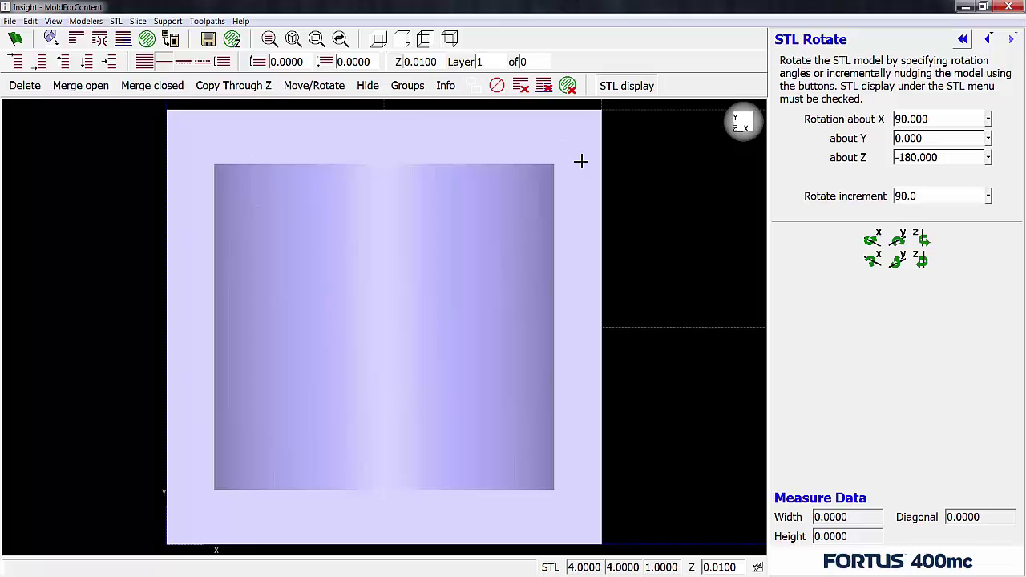
- Return to Modeler Setup, slice the mold into 100 layers, and view the red slice curves isometrically
{"action": "left_click", "coordinate": [964, 40]}
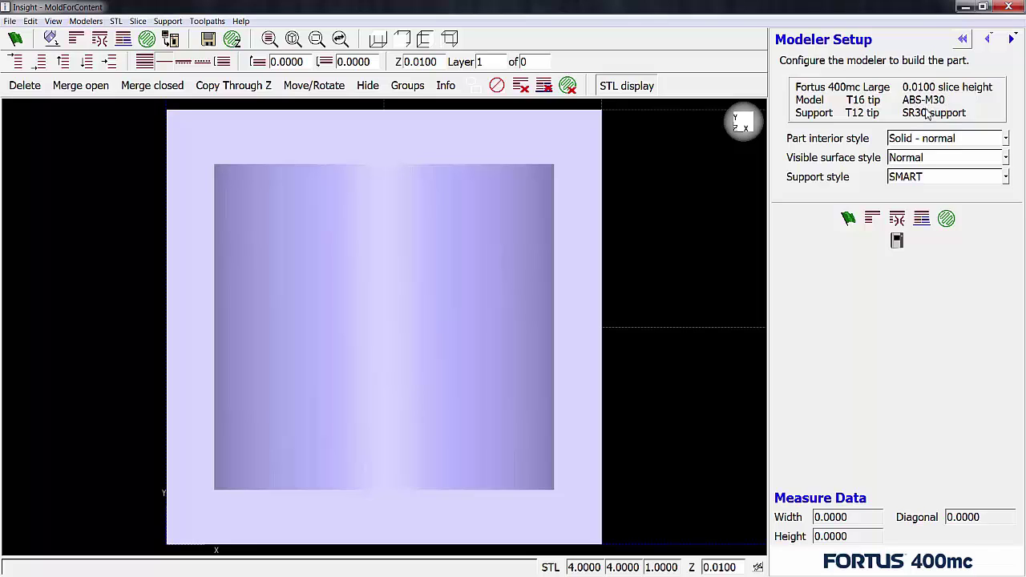
{"action": "left_click", "coordinate": [75, 40]}
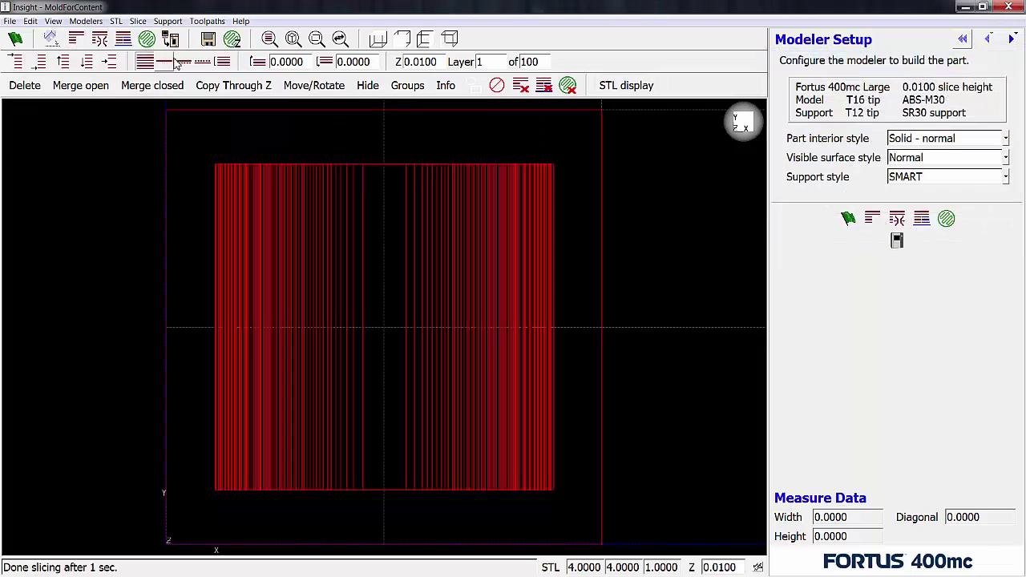
{"action": "left_click", "coordinate": [460, 40]}
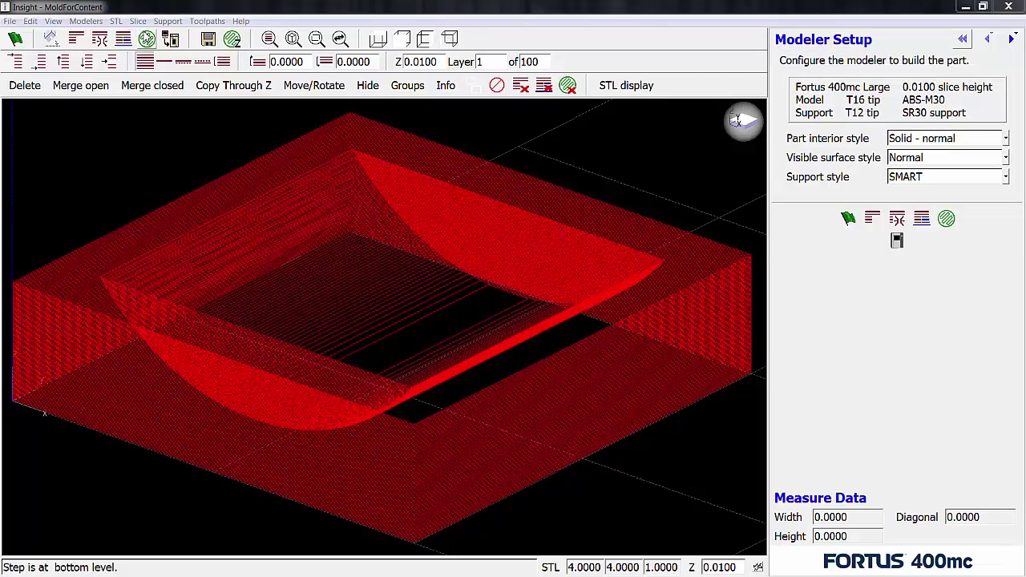
- Generate toolpaths from the slices and step up to layer 28 where the cavity slot appears
{"action": "left_click", "coordinate": [147, 39]}
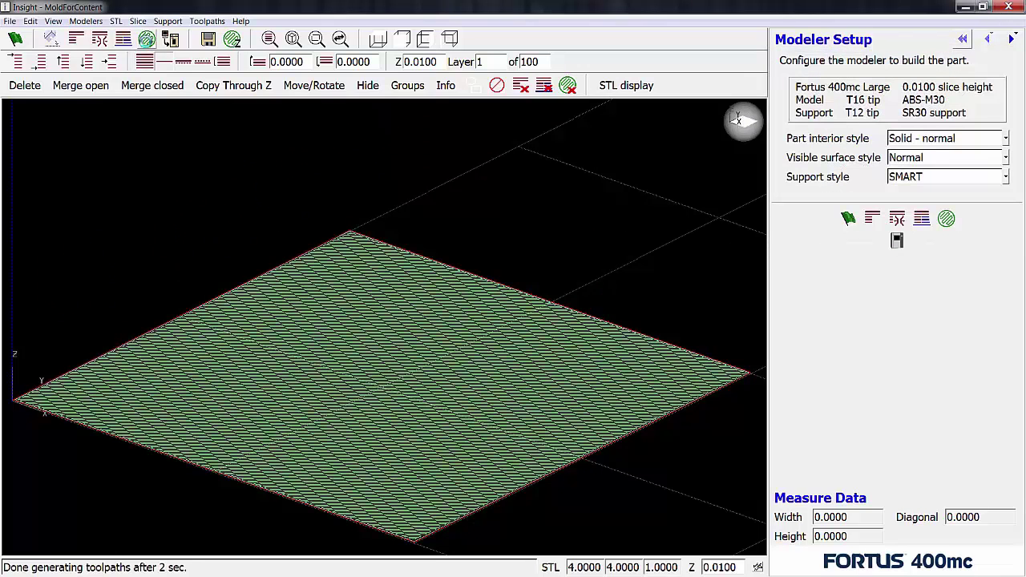
{"action": "key", "text": "Up"}
{"action": "key", "text": "Up"}
{"action": "key", "text": "Up"}
{"action": "key", "text": "Up"}
{"action": "key", "text": "Up"}
{"action": "key", "text": "Up"}
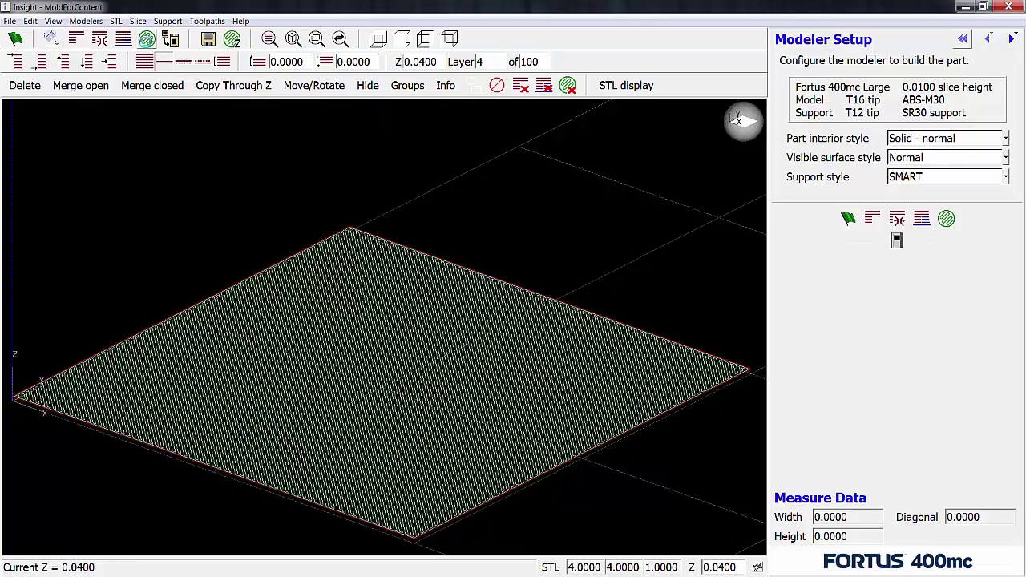
{"action": "key", "text": "Up"}
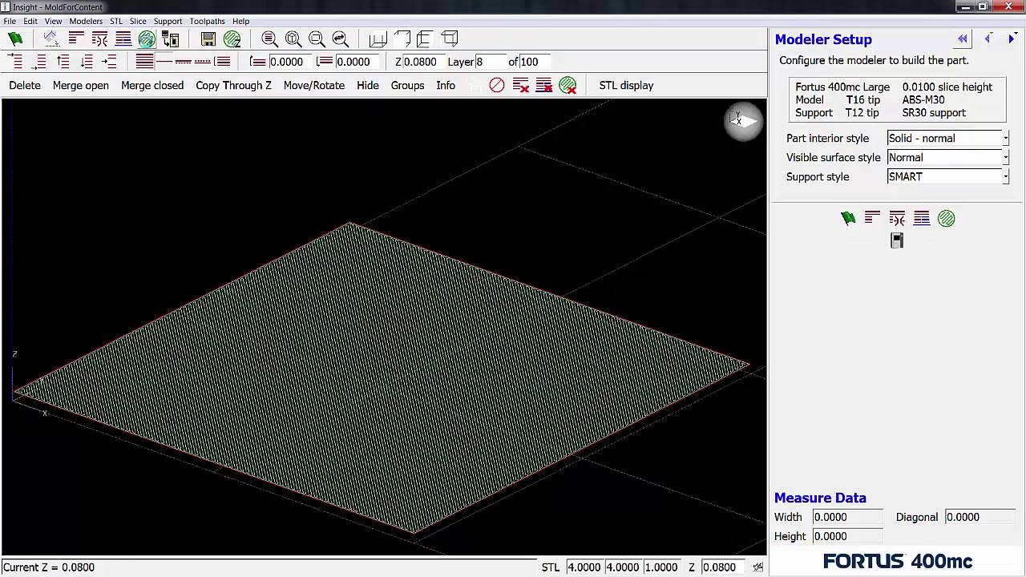
{"action": "key", "text": "Up"}
{"action": "key", "text": "Up"}
{"action": "key", "text": "Up"}
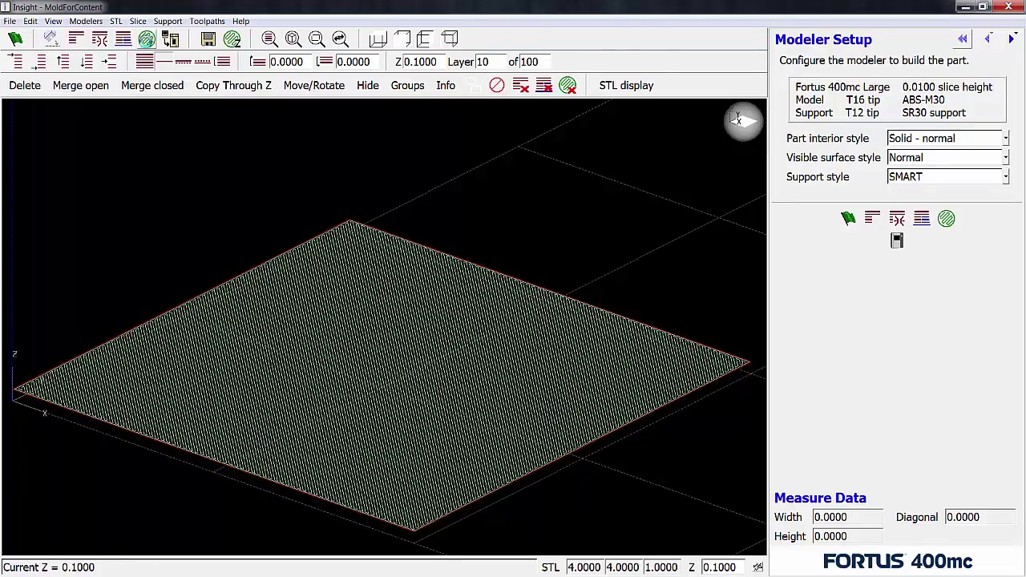
{"action": "key", "text": "Up"}
{"action": "key", "text": "Up"}
{"action": "key", "text": "Up"}
{"action": "key", "text": "Up"}
{"action": "key", "text": "Up"}
{"action": "key", "text": "Up"}
{"action": "key", "text": "Up"}
{"action": "key", "text": "Up"}
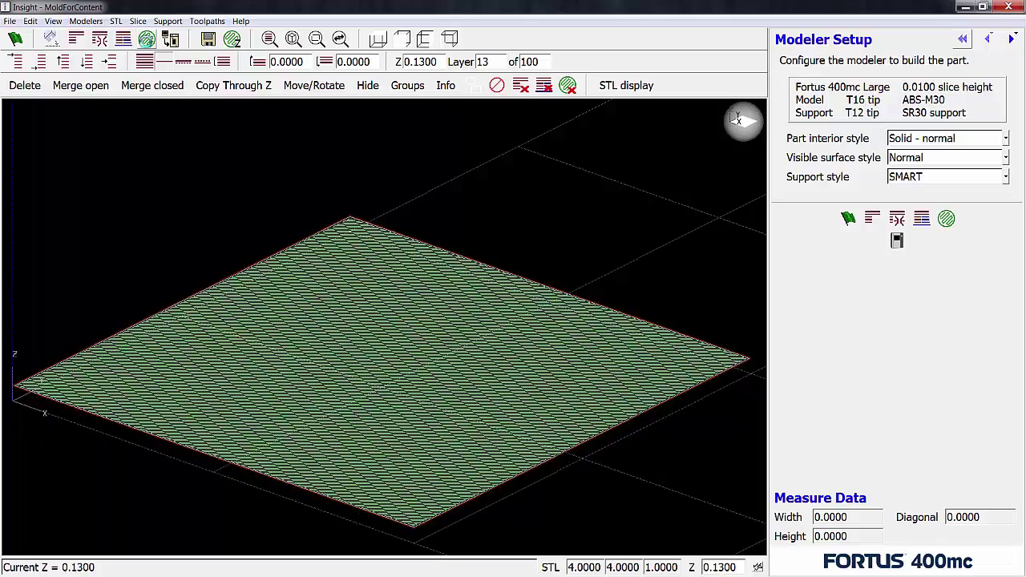
{"action": "key", "text": "Up"}
{"action": "key", "text": "Up"}
{"action": "key", "text": "Up"}
{"action": "key", "text": "Up"}
{"action": "key", "text": "Up"}
{"action": "key", "text": "Up"}
{"action": "key", "text": "Up"}
{"action": "key", "text": "Up"}
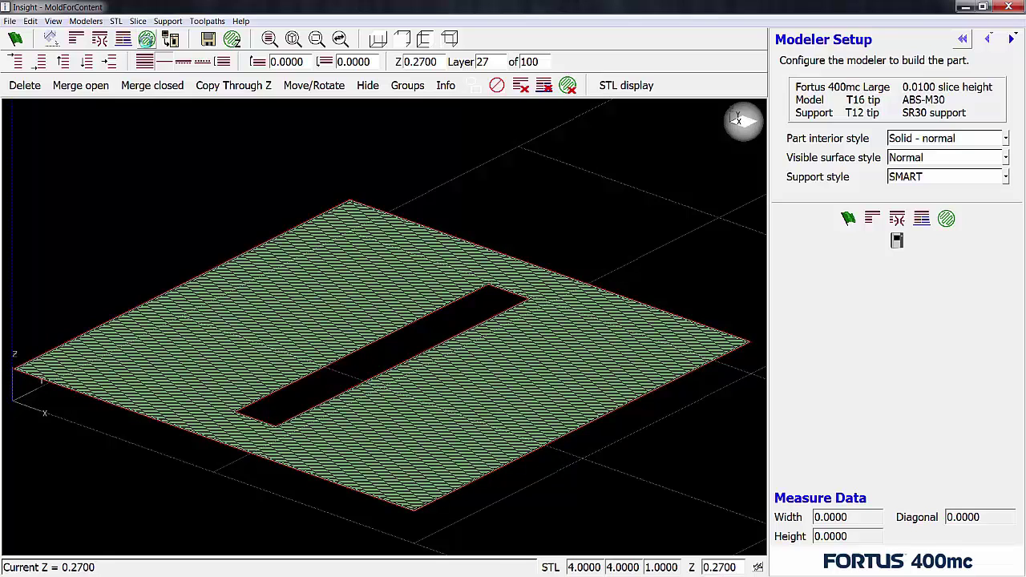
{"action": "key", "text": "Up"}
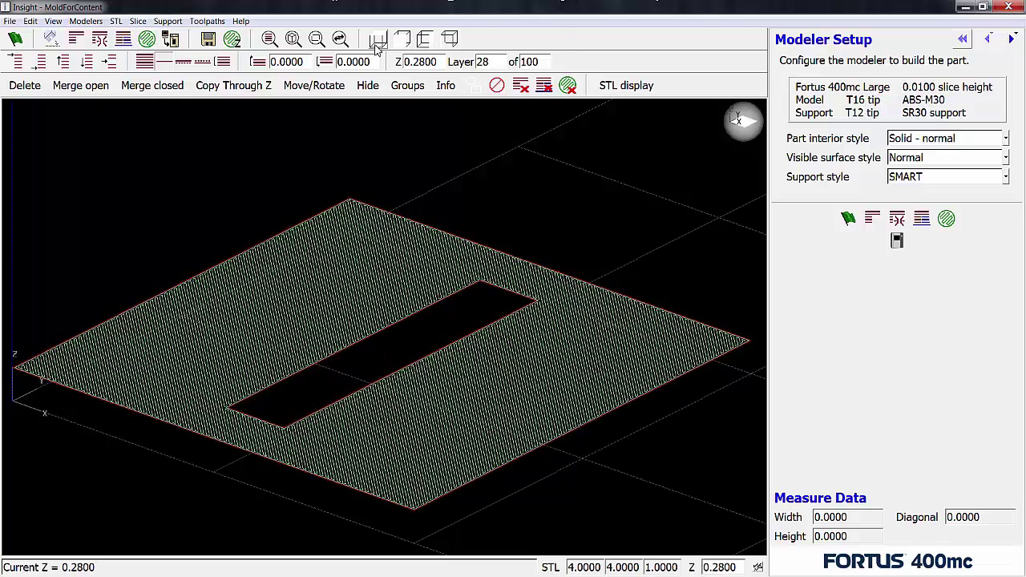
- View layer 28 from above with detailed raster and contour toolpath display
{"action": "left_click", "coordinate": [377, 40]}
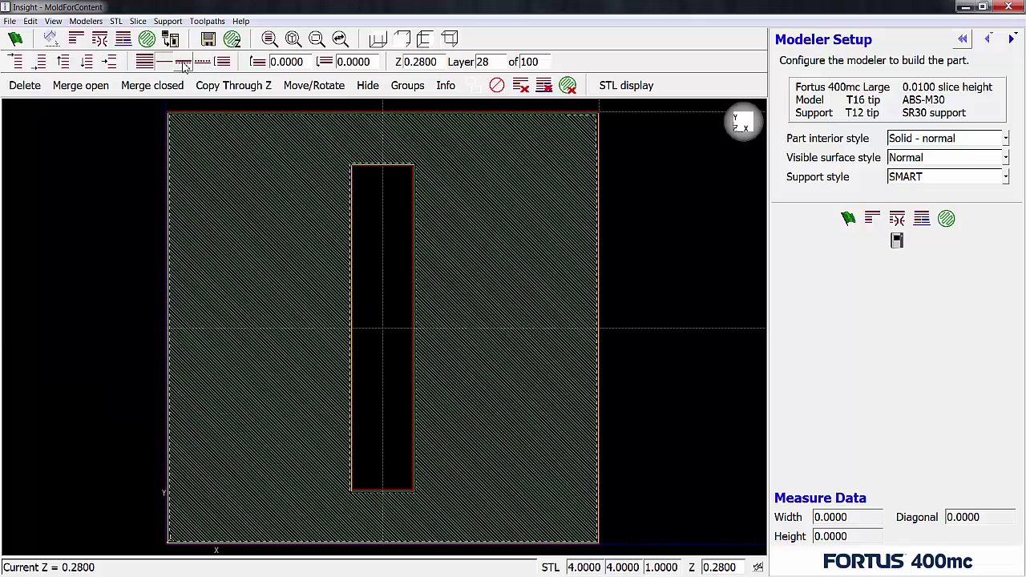
{"action": "left_click", "coordinate": [182, 62]}
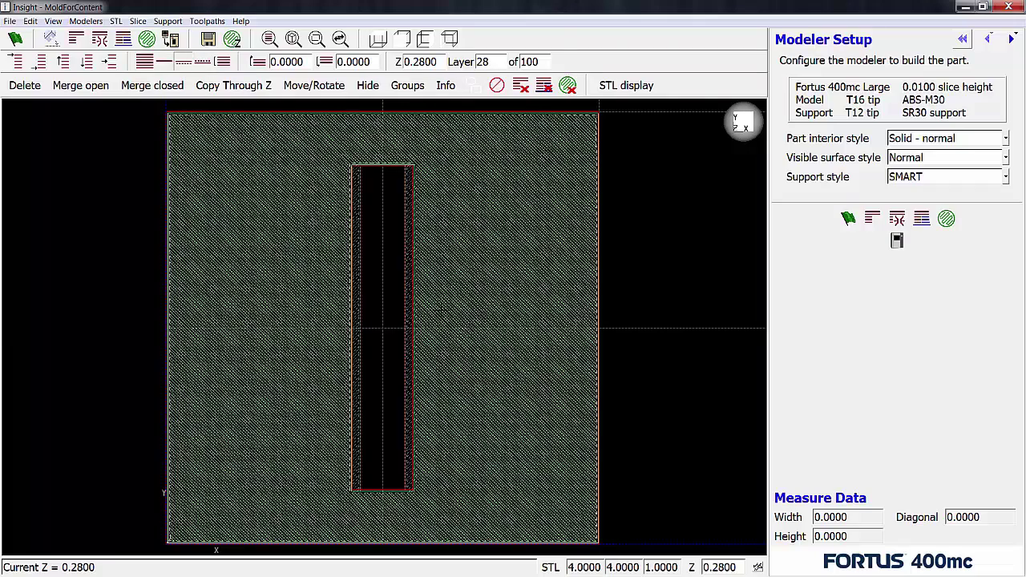
{"action": "scroll", "coordinate": [411, 238], "scroll_direction": "up", "scroll_amount": 1}
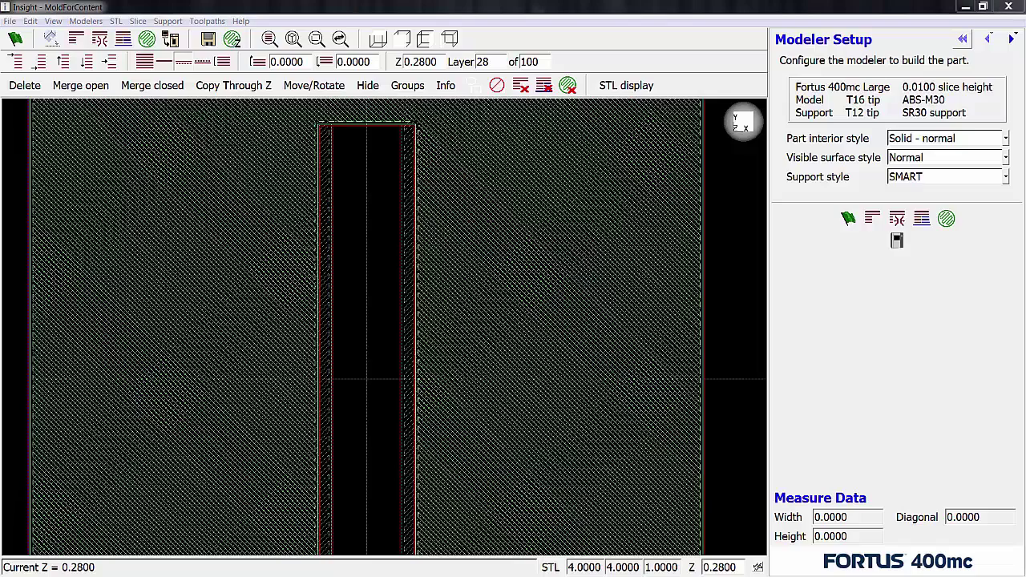
- Shade the toolpaths as filled roads and step up through the layers to about layer 55
{"action": "right_click", "coordinate": [359, 348]}
{"action": "left_click", "coordinate": [409, 292]}
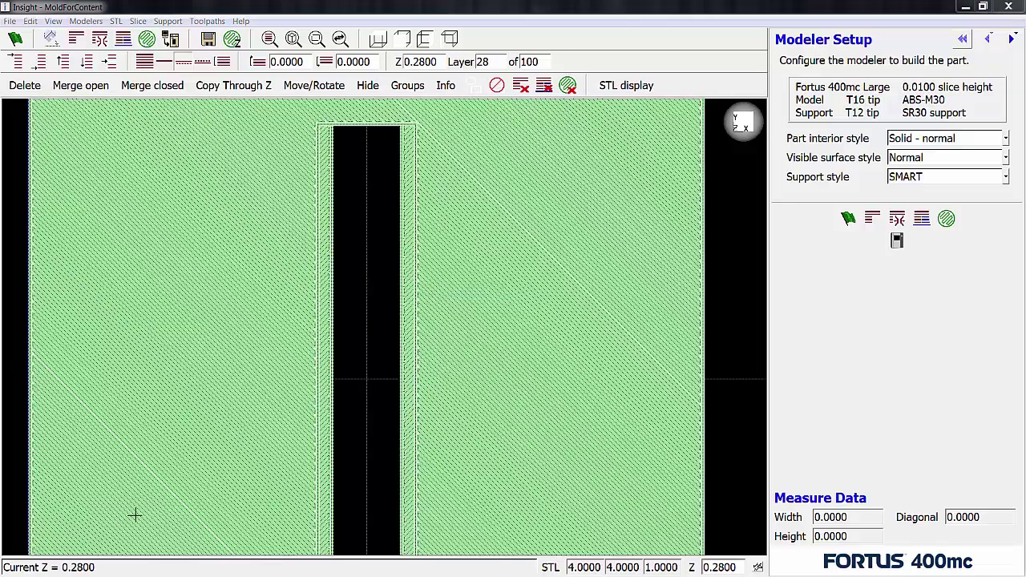
{"action": "left_click", "coordinate": [180, 513]}
{"action": "key", "text": "Up"}
{"action": "key", "text": "Up"}
{"action": "key", "text": "Up"}
{"action": "key", "text": "Up"}
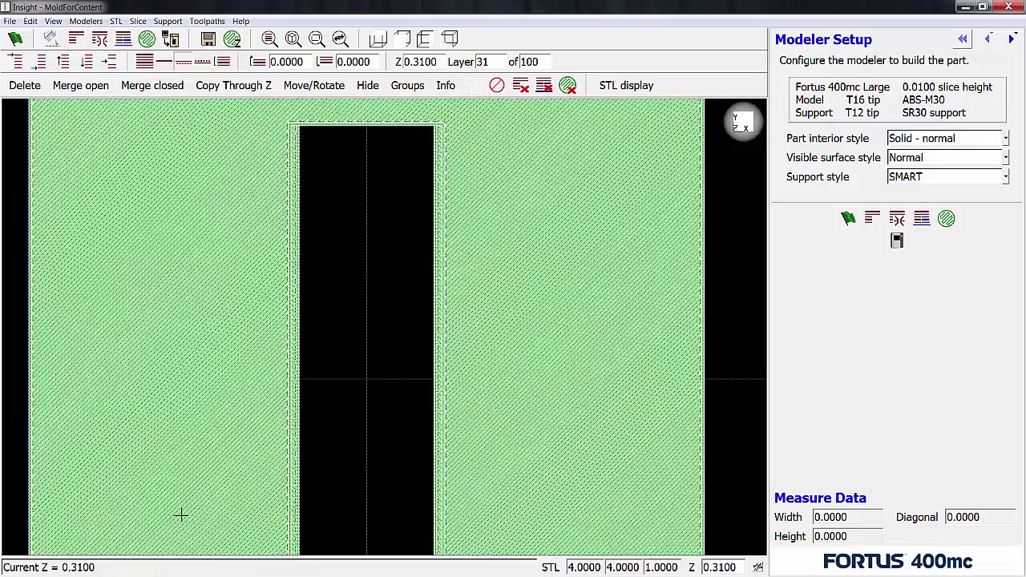
{"action": "key", "text": "Up"}
{"action": "key", "text": "Up"}
{"action": "key", "text": "Up"}
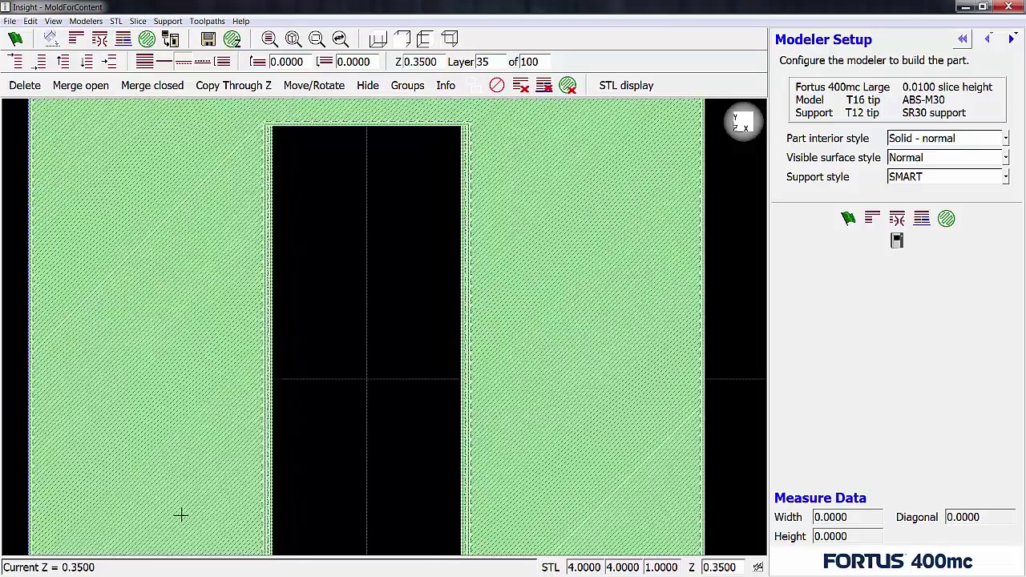
{"action": "key", "text": "Up"}
{"action": "key", "text": "Up"}
{"action": "key", "text": "Up"}
{"action": "key", "text": "Up"}
{"action": "key", "text": "Up"}
{"action": "key", "text": "Up"}
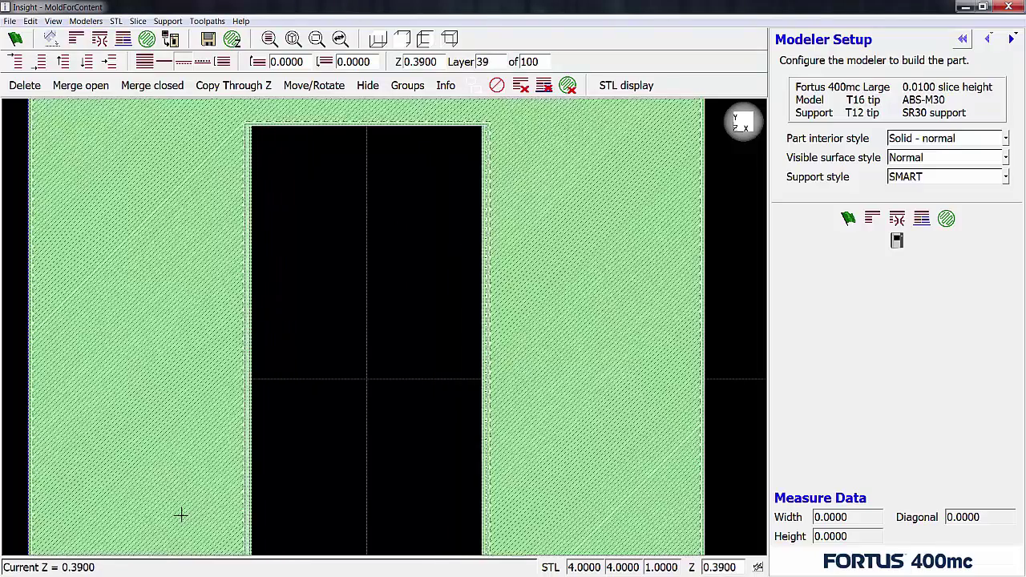
{"action": "key", "text": "Up"}
{"action": "key", "text": "Up"}
{"action": "key", "text": "Up"}
{"action": "key", "text": "Up"}
{"action": "key", "text": "Up"}
{"action": "key", "text": "Up"}
{"action": "key", "text": "Up"}
{"action": "key", "text": "Up"}
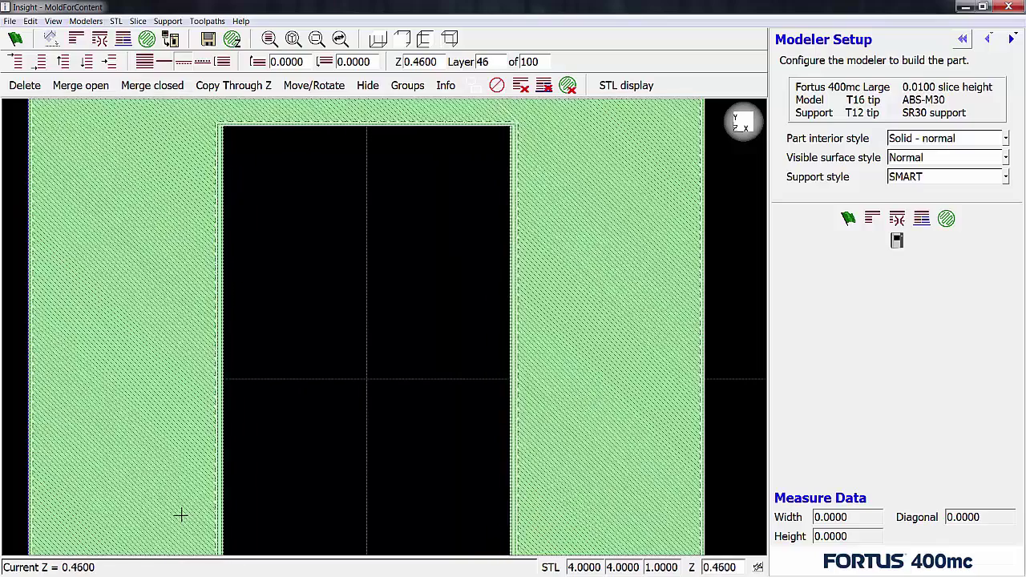
{"action": "key", "text": "Up"}
{"action": "key", "text": "Up"}
{"action": "key", "text": "Up"}
{"action": "key", "text": "Up"}
{"action": "key", "text": "Up"}
{"action": "key", "text": "Up"}
{"action": "key", "text": "Up"}
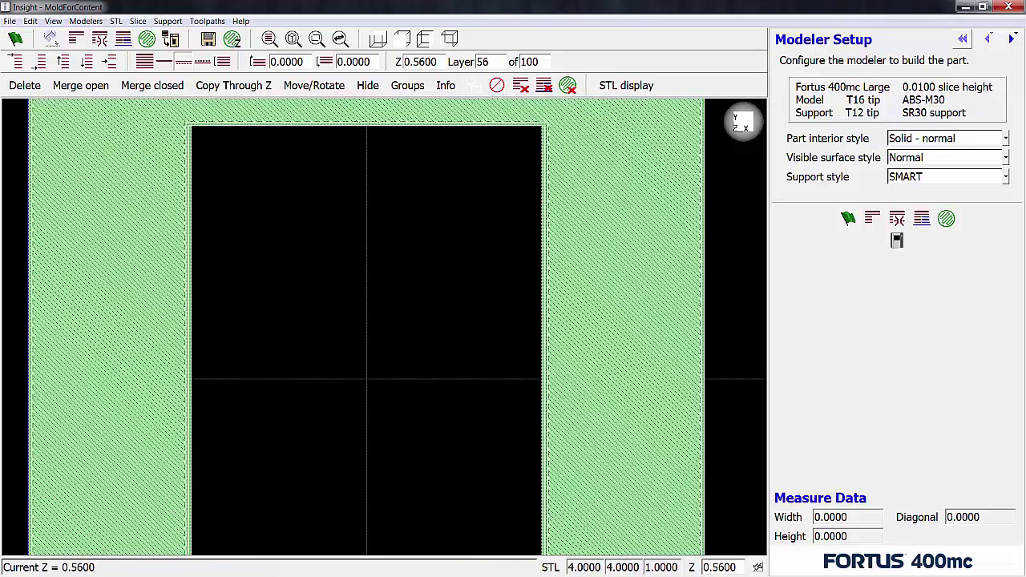
{"action": "key", "text": "Down"}
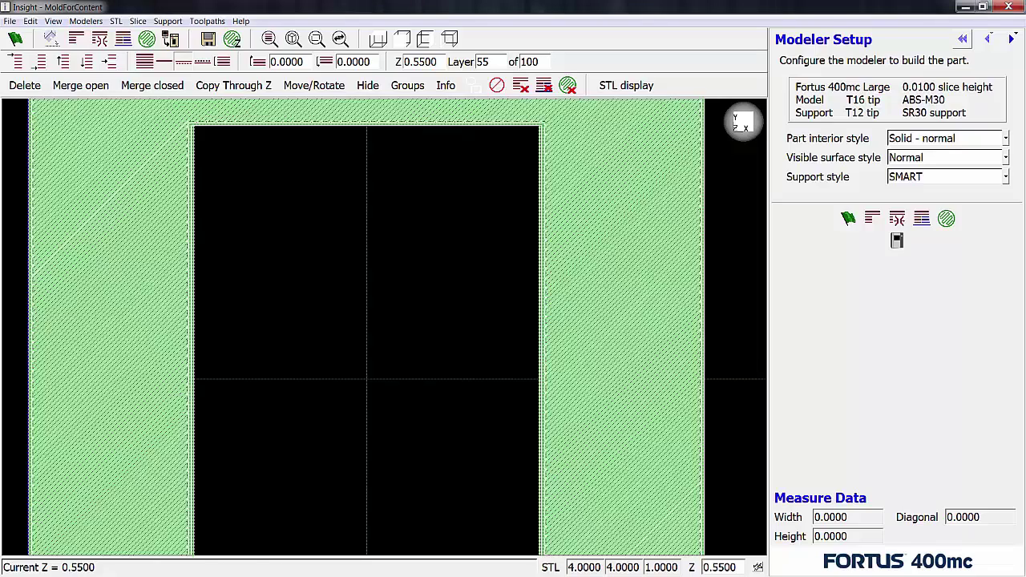
- Page between layers 54 and 61, zooming and shifting the view to examine the cavity wall
{"action": "key", "text": "Page_Down"}
{"action": "scroll", "coordinate": [556, 366], "scroll_direction": "up", "scroll_amount": 3}
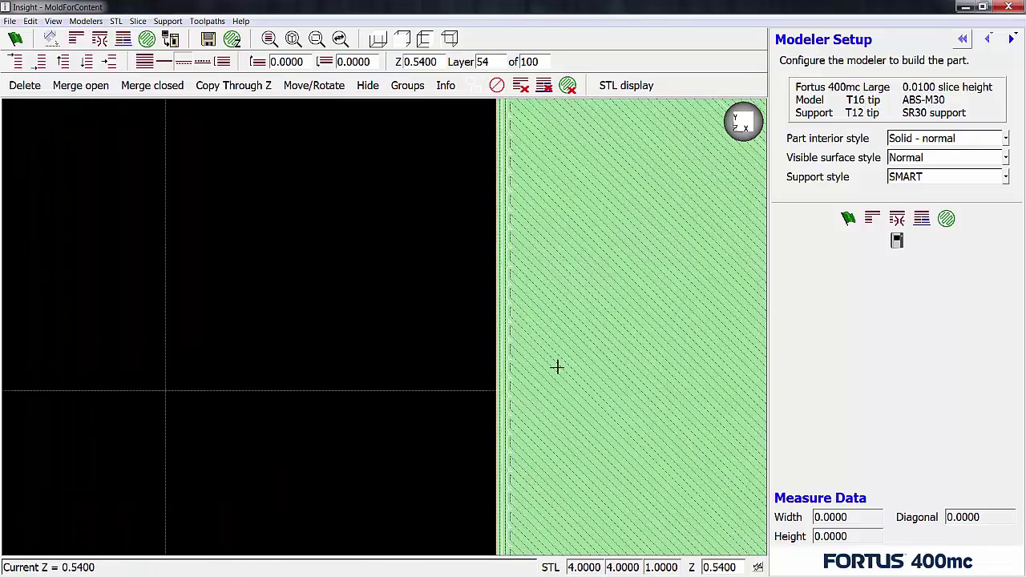
{"action": "key", "text": "Page_Up"}
{"action": "key", "text": "Page_Up"}
{"action": "key", "text": "Page_Up"}
{"action": "key", "text": "Page_Up"}
{"action": "key", "text": "Page_Up"}
{"action": "key", "text": "Page_Up"}
{"action": "key", "text": "Page_Up"}
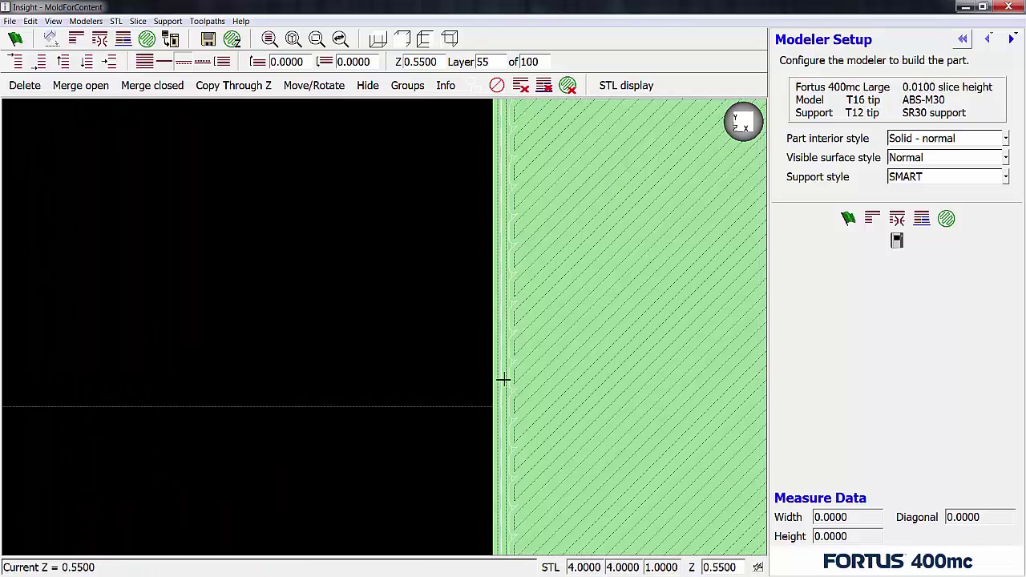
{"action": "scroll", "coordinate": [539, 393], "scroll_direction": "up", "scroll_amount": 2}
{"action": "scroll", "coordinate": [492, 394], "scroll_direction": "up", "scroll_amount": 1}
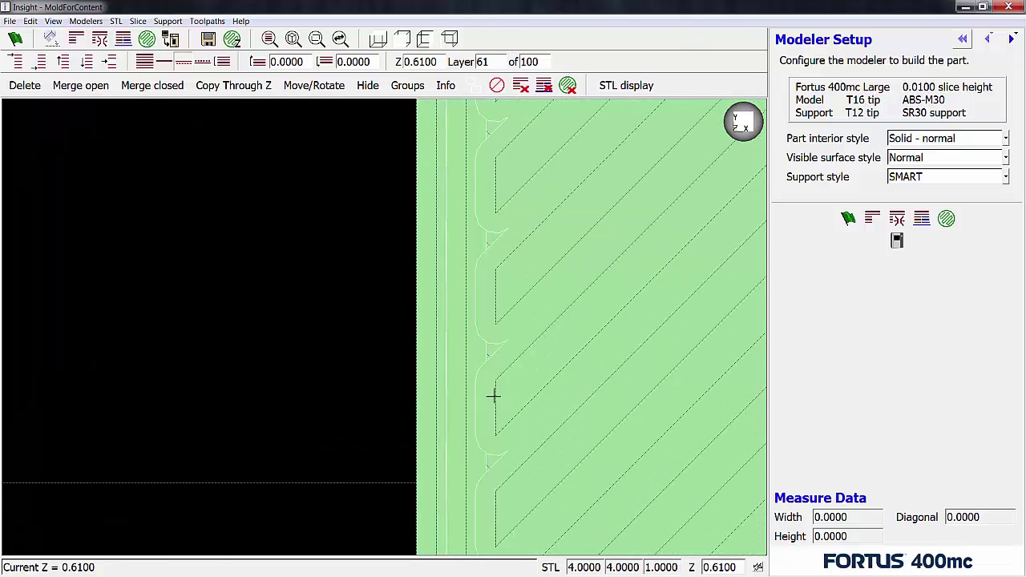
{"action": "scroll", "coordinate": [465, 394], "scroll_direction": "up", "scroll_amount": 1}
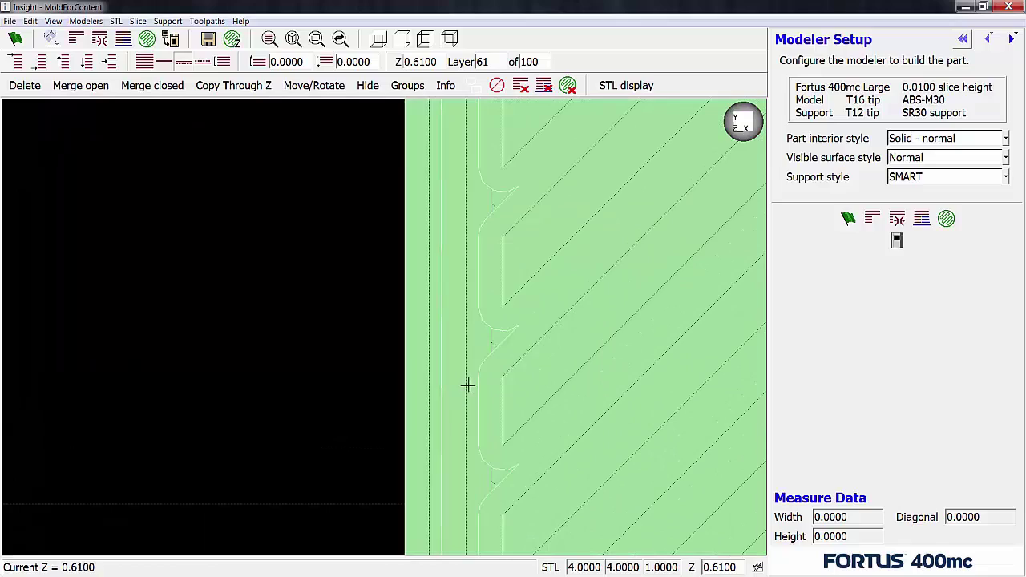
{"action": "scroll", "coordinate": [467, 388], "scroll_direction": "down", "scroll_amount": 3}
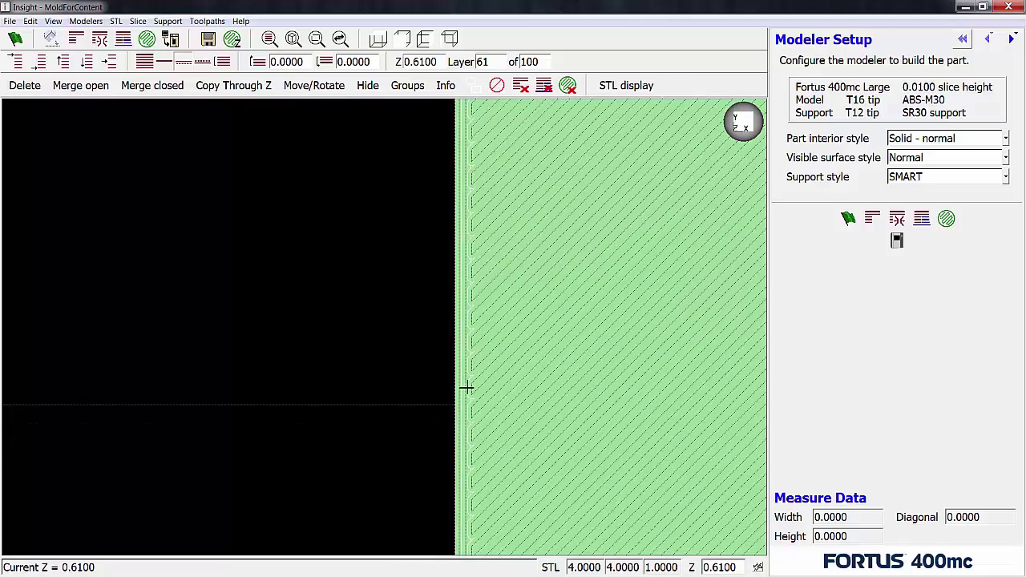
{"action": "scroll", "coordinate": [467, 388], "scroll_direction": "down", "scroll_amount": 11}
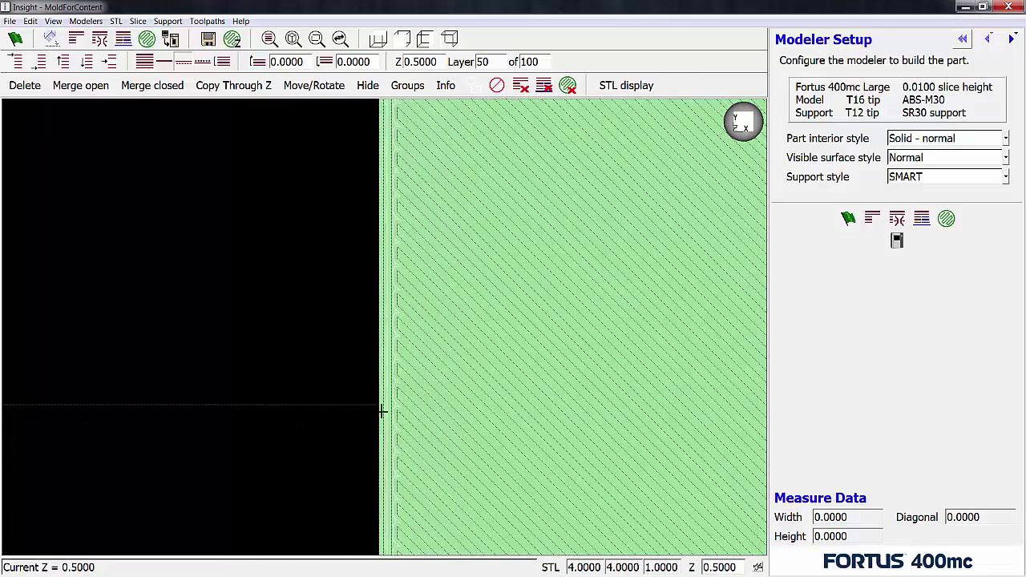
{"action": "scroll", "coordinate": [383, 413], "scroll_direction": "down", "scroll_amount": 12}
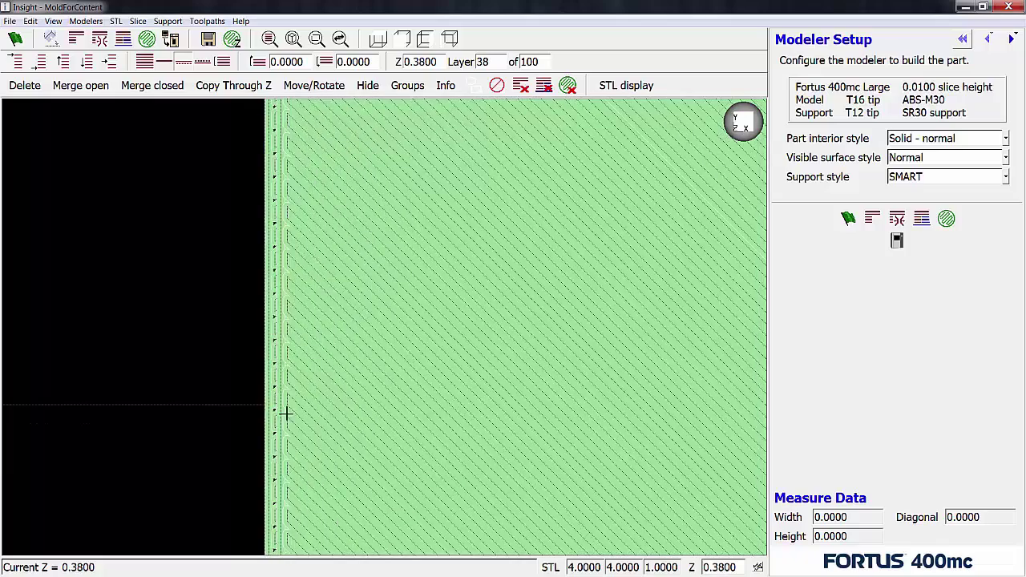
{"action": "scroll", "coordinate": [286, 413], "scroll_direction": "down", "scroll_amount": 10}
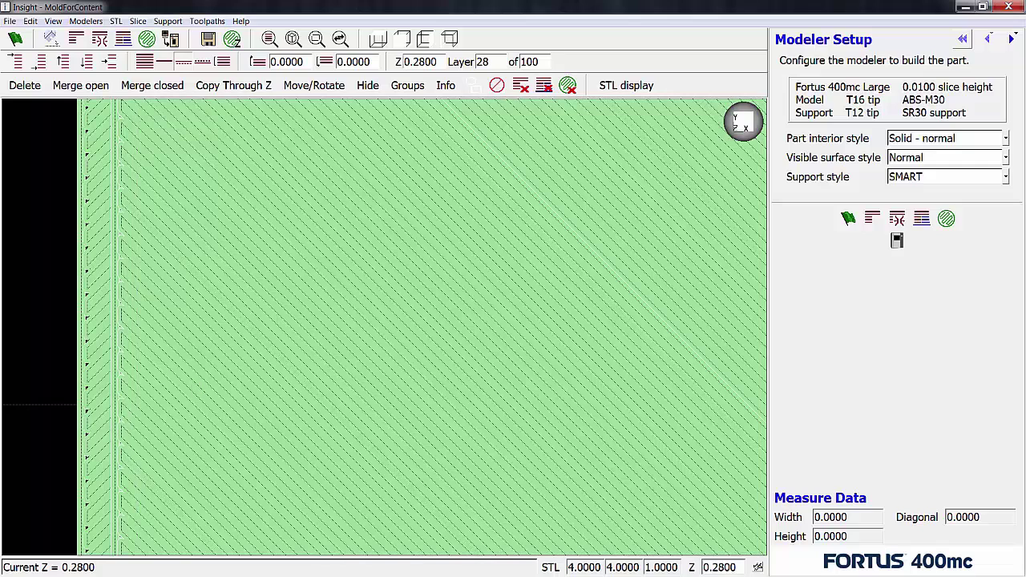
{"action": "middle_click_drag", "start_coordinate": [2, 405], "coordinate": [19, 336]}
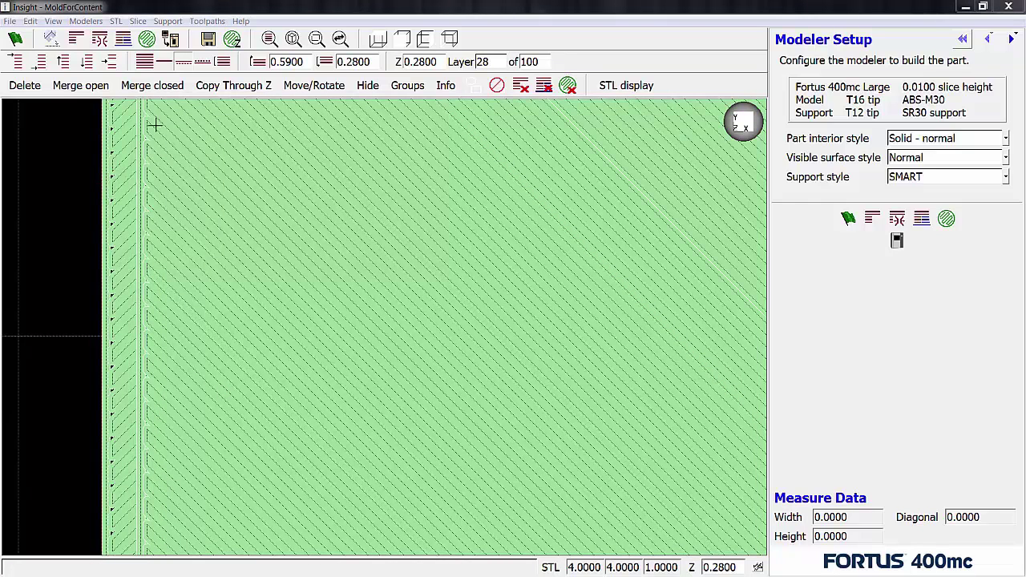
- Open Toolpaths > Custom groups to show the Custom Groups panel
{"action": "left_click", "coordinate": [210, 22]}
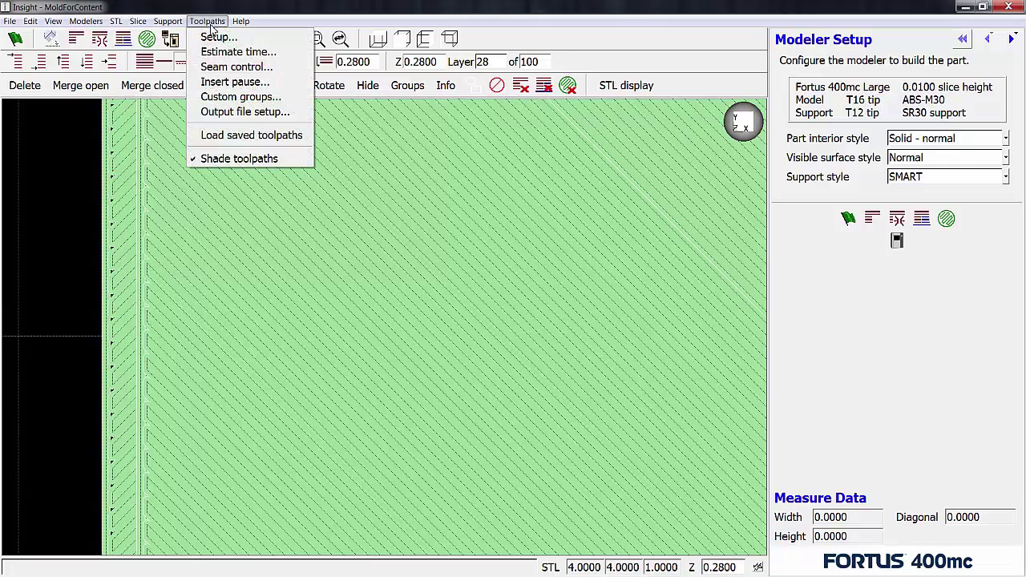
{"action": "left_click", "coordinate": [240, 96]}
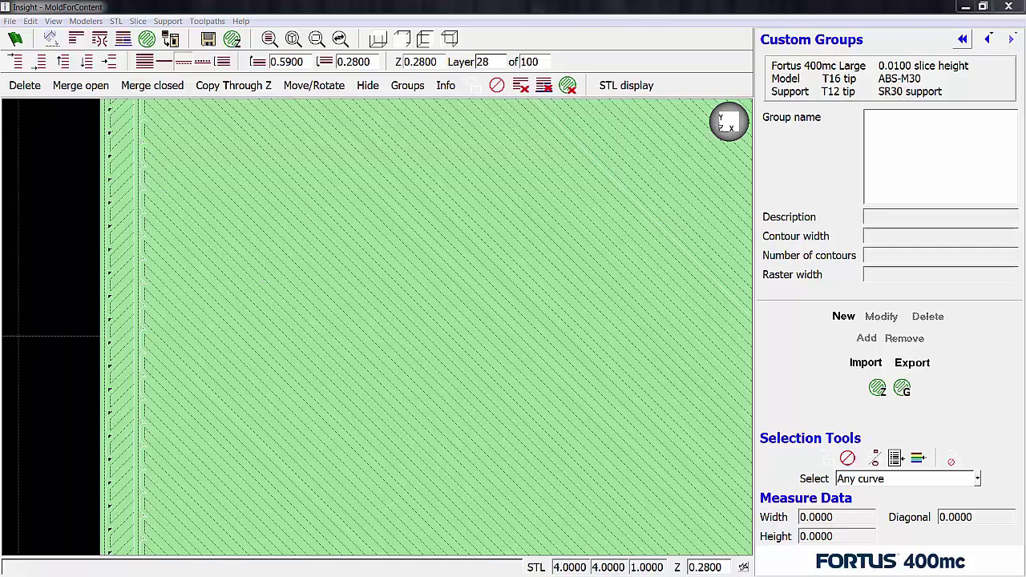
- Create custom group '5 Contours' with Multiple contours, 5 contours and 0.0200 contour and raster widths
{"action": "left_click", "coordinate": [843, 317]}
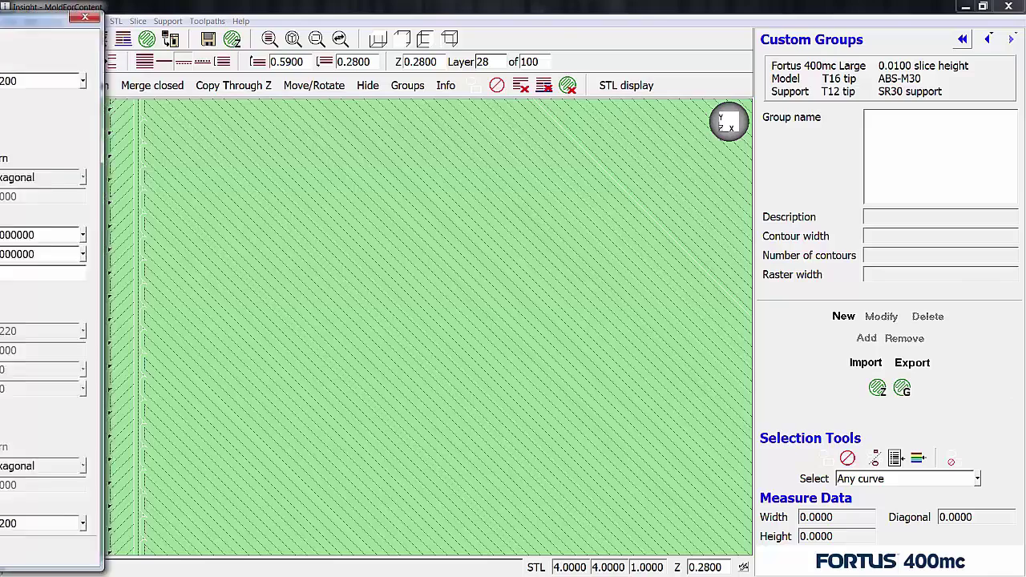
{"action": "key", "text": "BackSpace"}
{"action": "key", "text": "BackSpace"}
{"action": "key", "text": "BackSpace"}
{"action": "key", "text": "BackSpace"}
{"action": "key", "text": "BackSpace"}
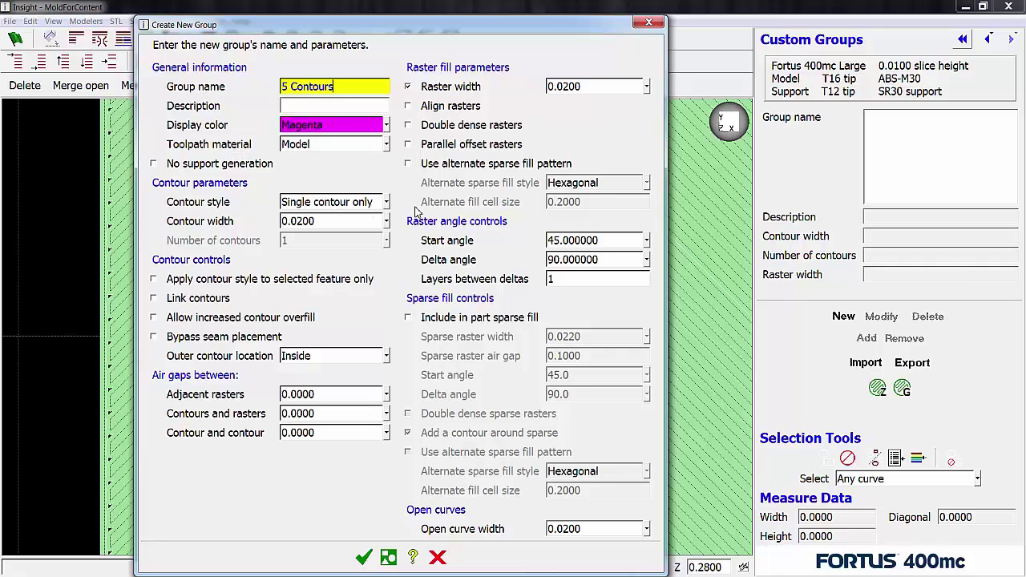
{"action": "left_click", "coordinate": [387, 203]}
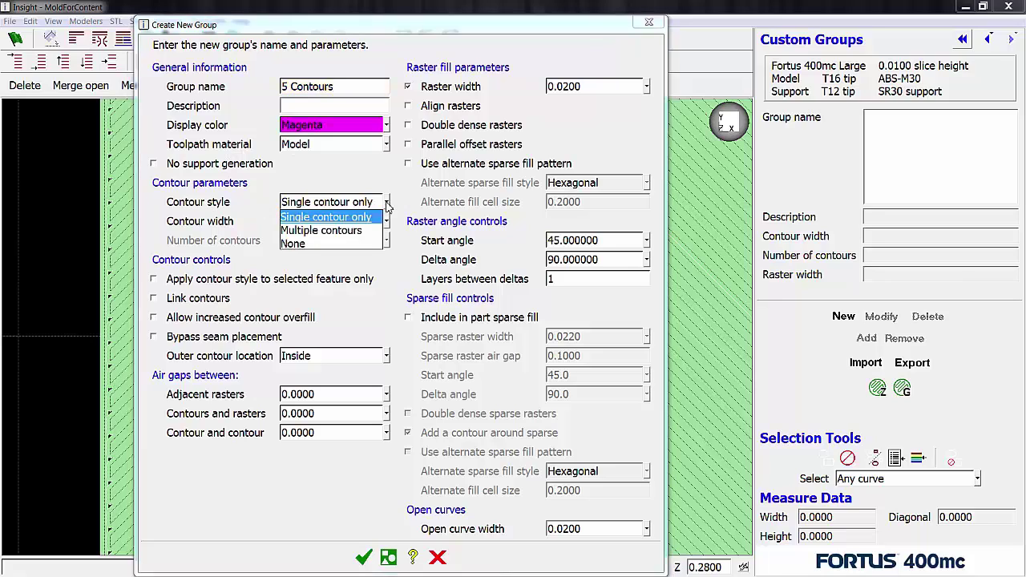
{"action": "left_click", "coordinate": [336, 232]}
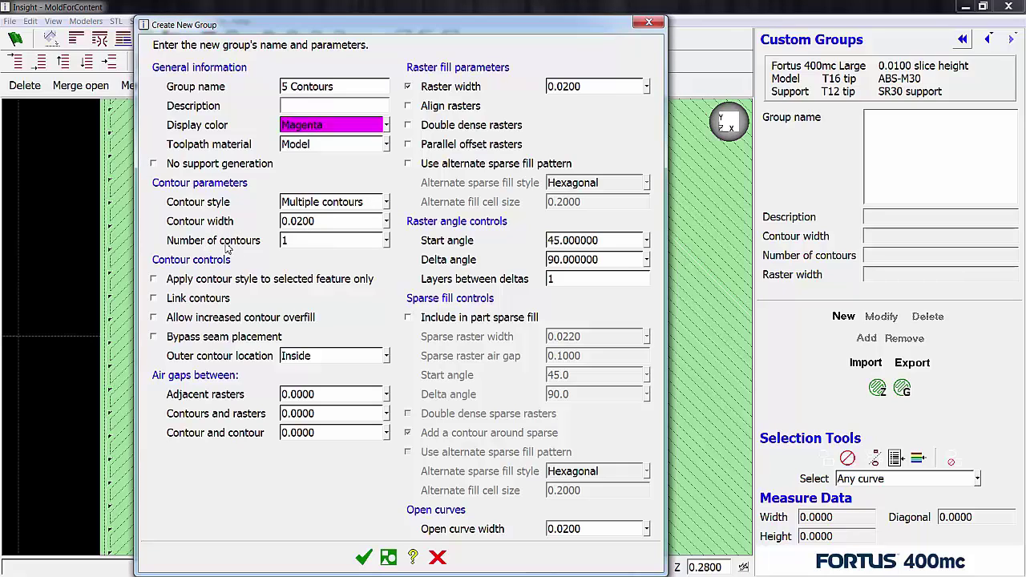
{"action": "left_click", "coordinate": [387, 242]}
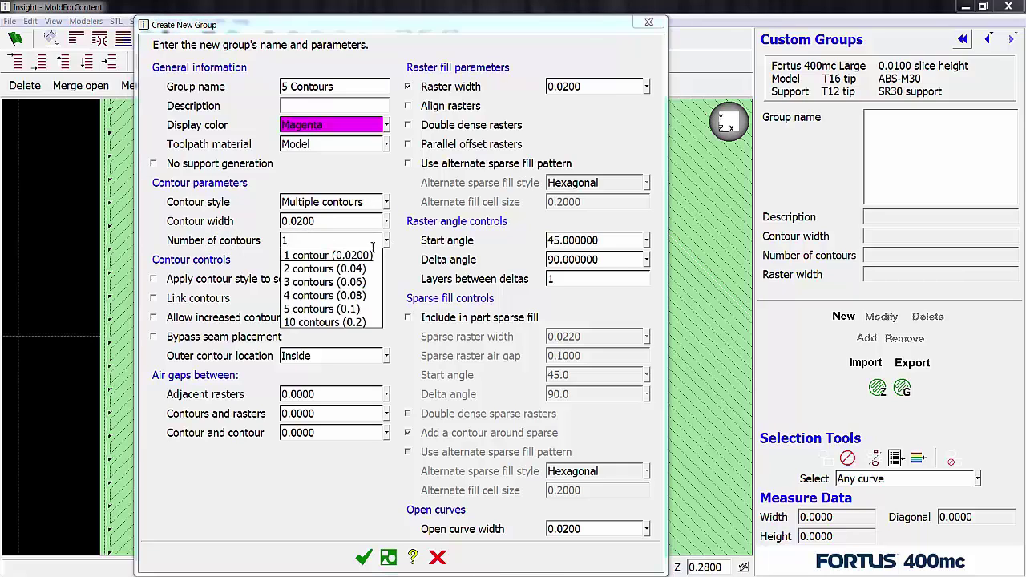
{"action": "left_click", "coordinate": [334, 309]}
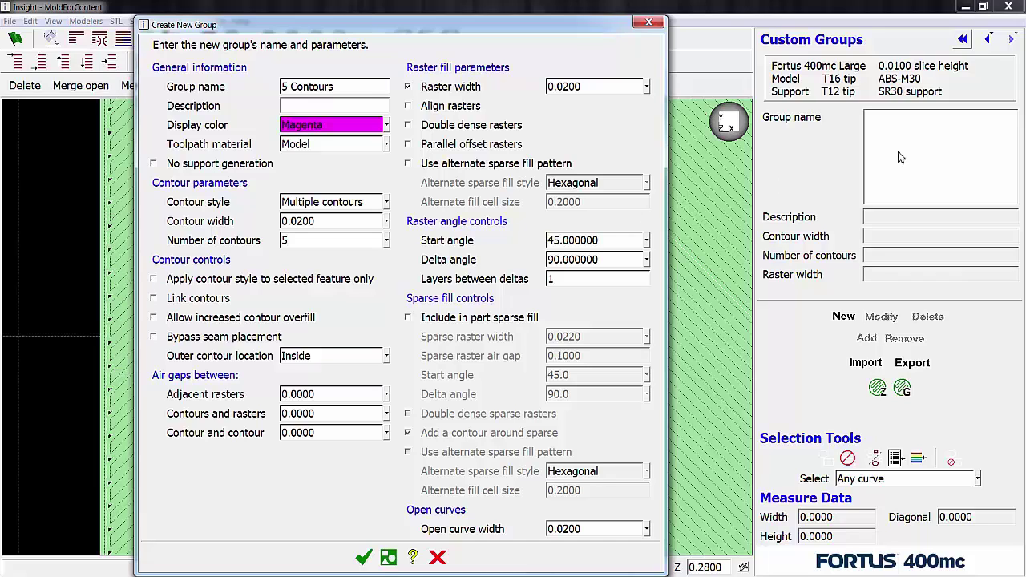
{"action": "key", "text": "Escape"}
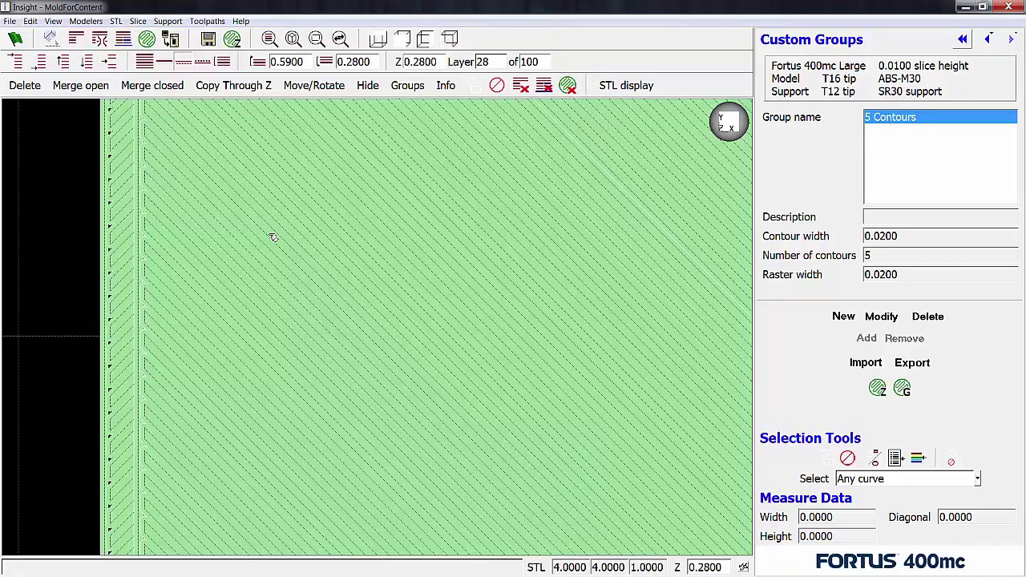
- Turn off toolpath shading and add the cavity-wall curve to the 5 Contours group
{"action": "scroll", "coordinate": [272, 237], "scroll_direction": "down", "scroll_amount": 4}
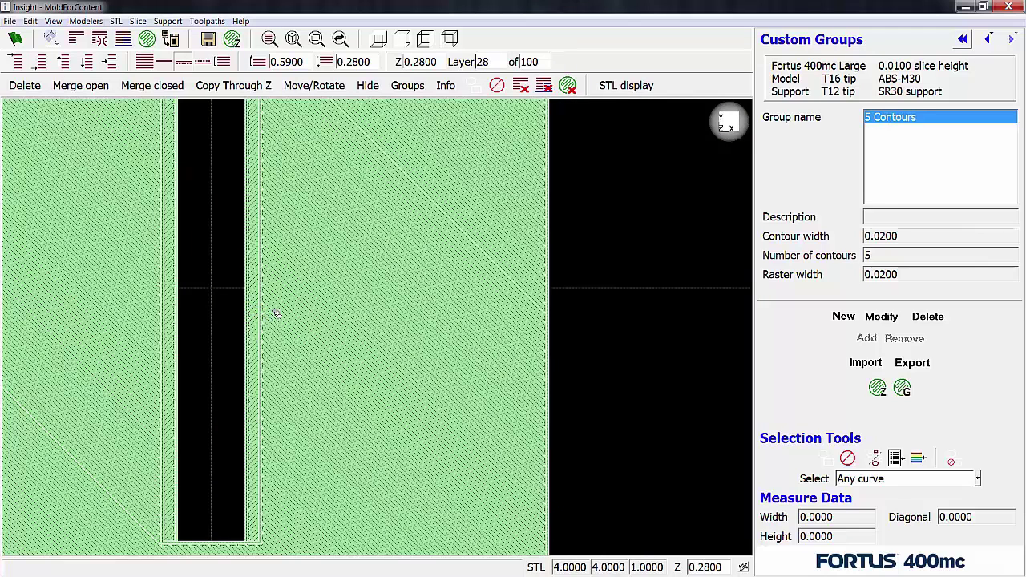
{"action": "right_click", "coordinate": [230, 292]}
{"action": "left_click", "coordinate": [282, 519]}
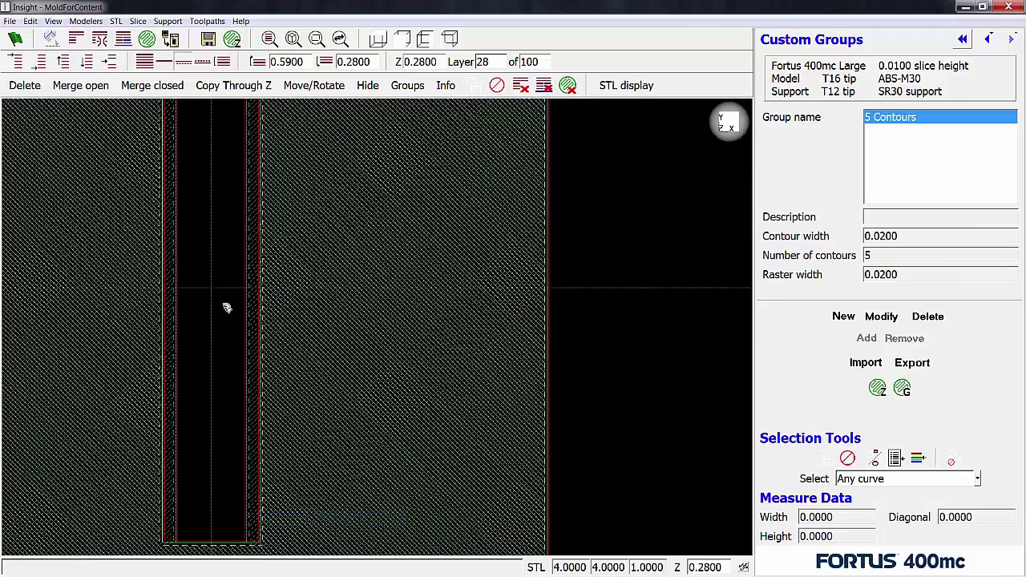
{"action": "scroll", "coordinate": [232, 258], "scroll_direction": "up", "scroll_amount": 2}
{"action": "left_click_drag", "start_coordinate": [233, 274], "coordinate": [274, 297]}
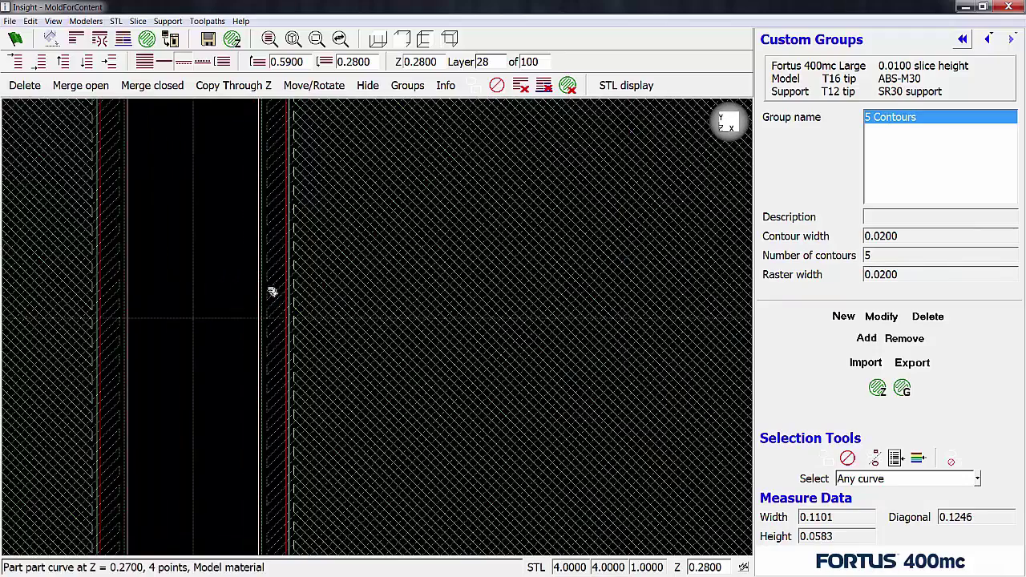
{"action": "left_click", "coordinate": [867, 339]}
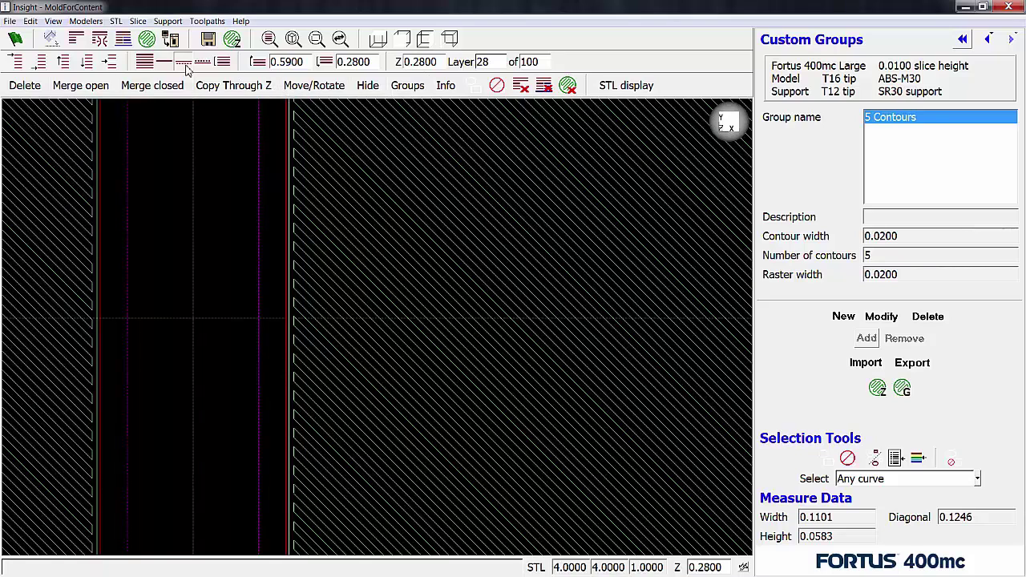
- Display the current layer's toolpaths and return to layer 28
{"action": "key", "text": "Page_Down"}
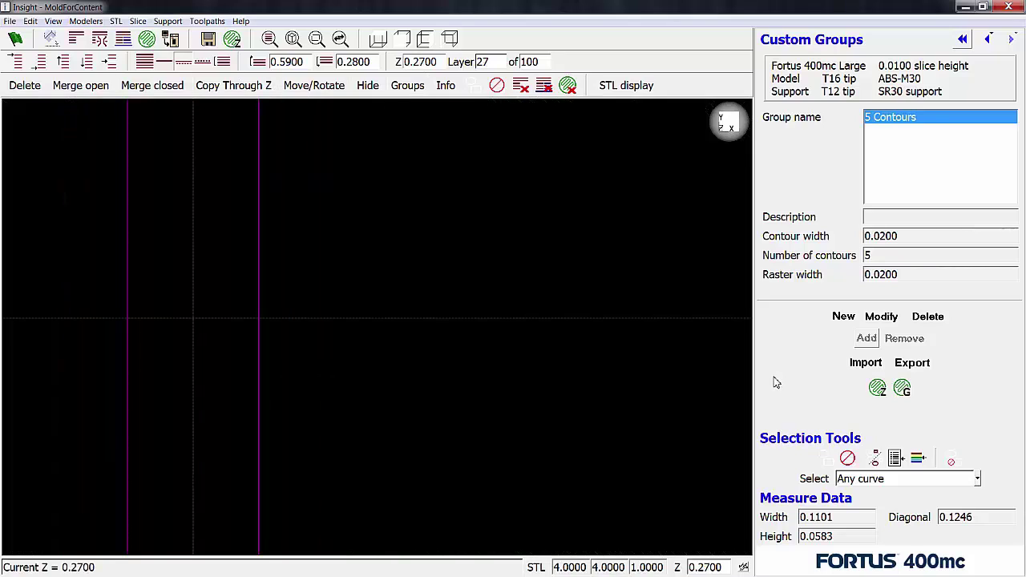
{"action": "left_click", "coordinate": [878, 388]}
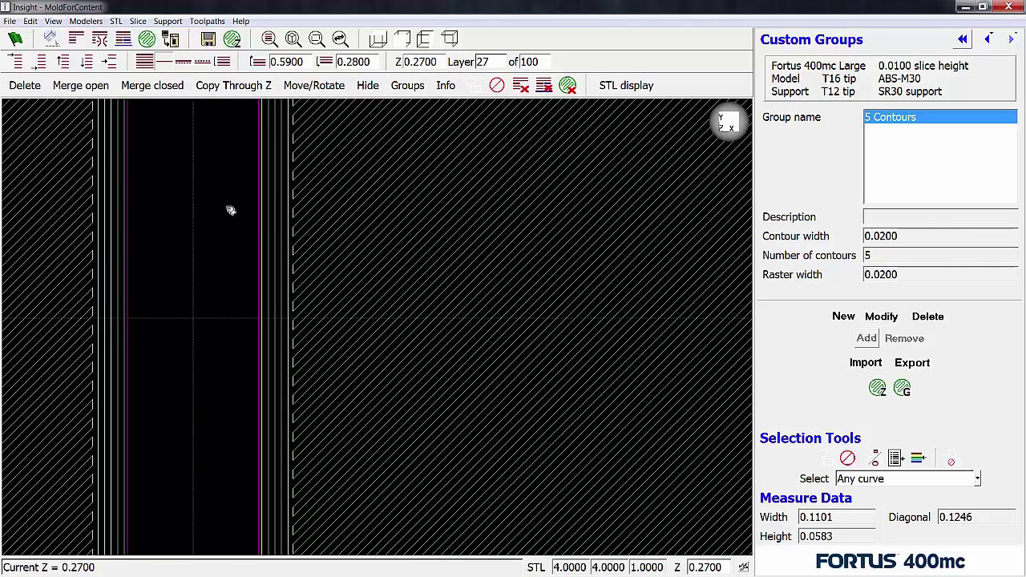
{"action": "key", "text": "Page_Up"}
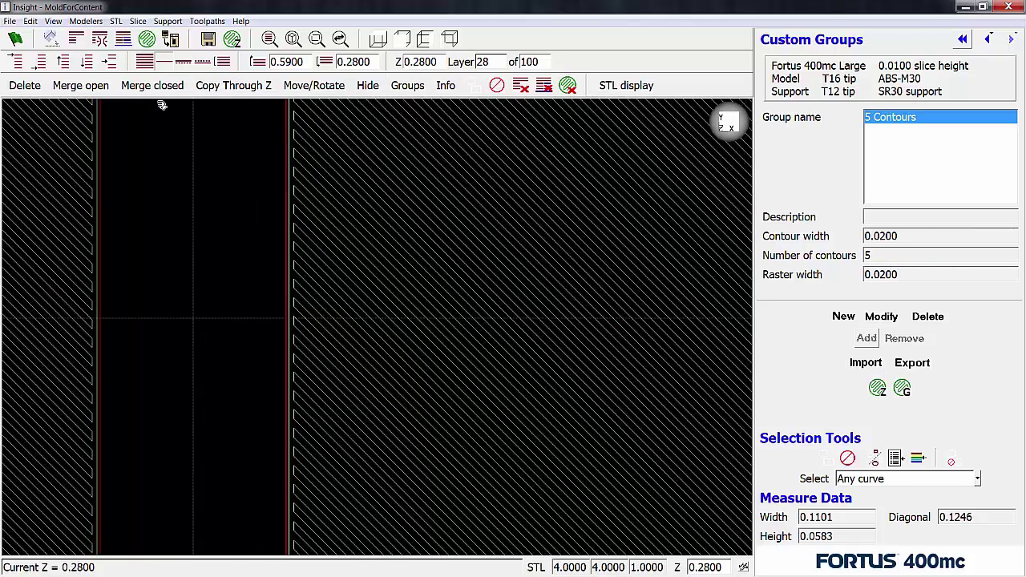
- Shade the toolpaths green and zoom into the cavity slot
{"action": "left_click", "coordinate": [184, 68]}
{"action": "right_click", "coordinate": [213, 169]}
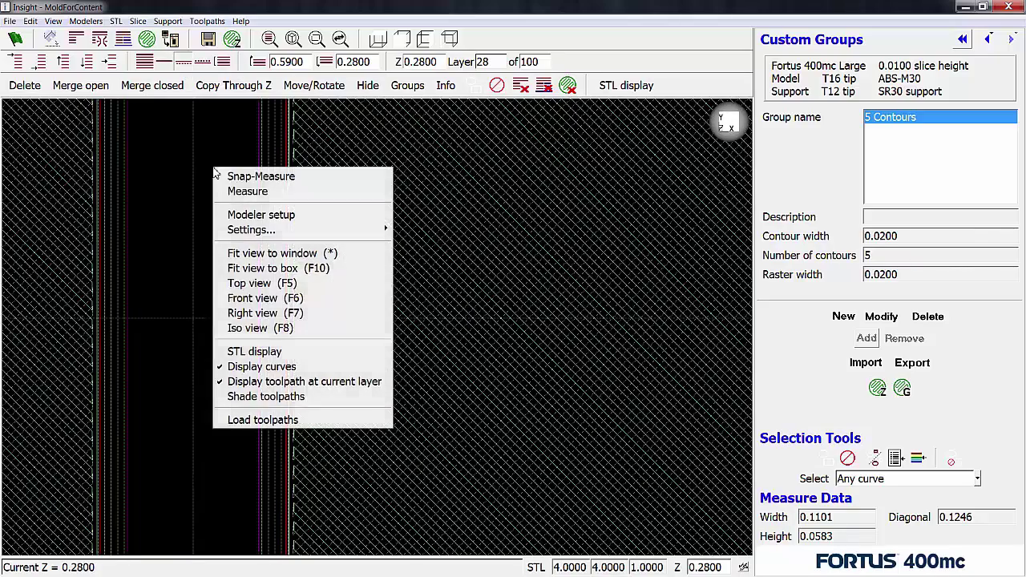
{"action": "left_click", "coordinate": [251, 396]}
{"action": "scroll", "coordinate": [271, 337], "scroll_direction": "down", "scroll_amount": 4}
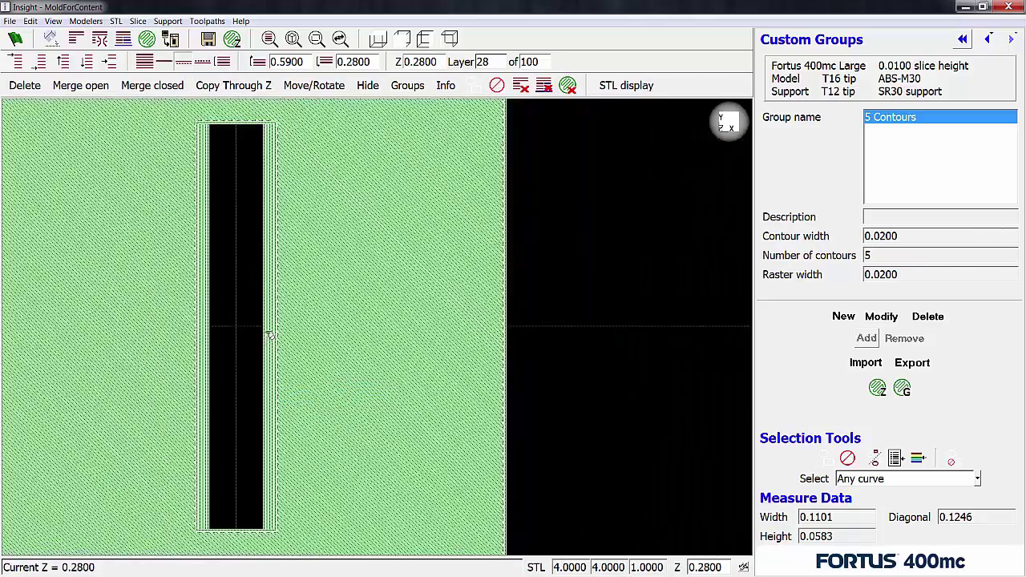
{"action": "scroll", "coordinate": [257, 297], "scroll_direction": "up", "scroll_amount": 2}
{"action": "scroll", "coordinate": [313, 265], "scroll_direction": "up", "scroll_amount": 2}
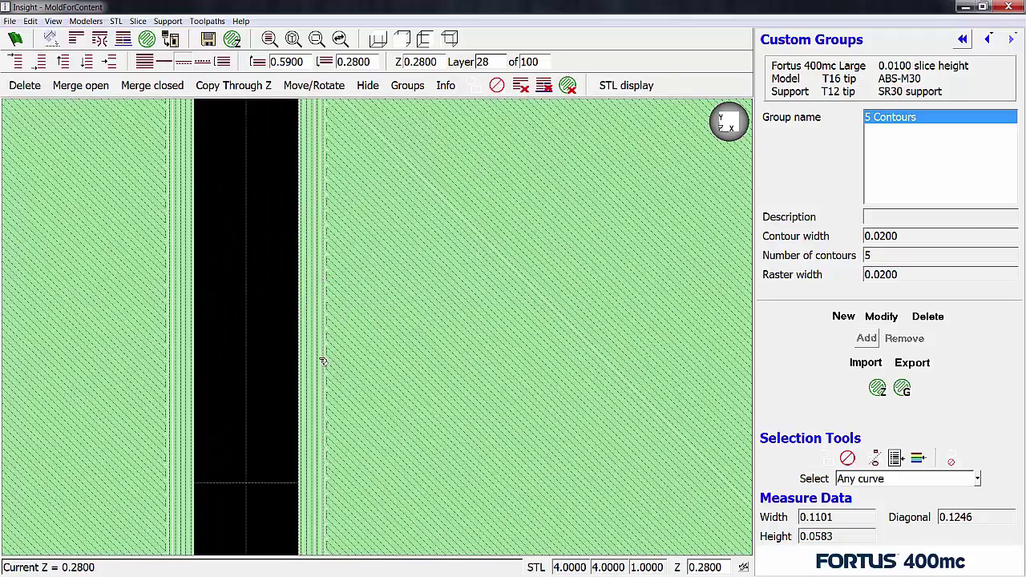
{"action": "scroll", "coordinate": [317, 224], "scroll_direction": "down", "scroll_amount": 2}
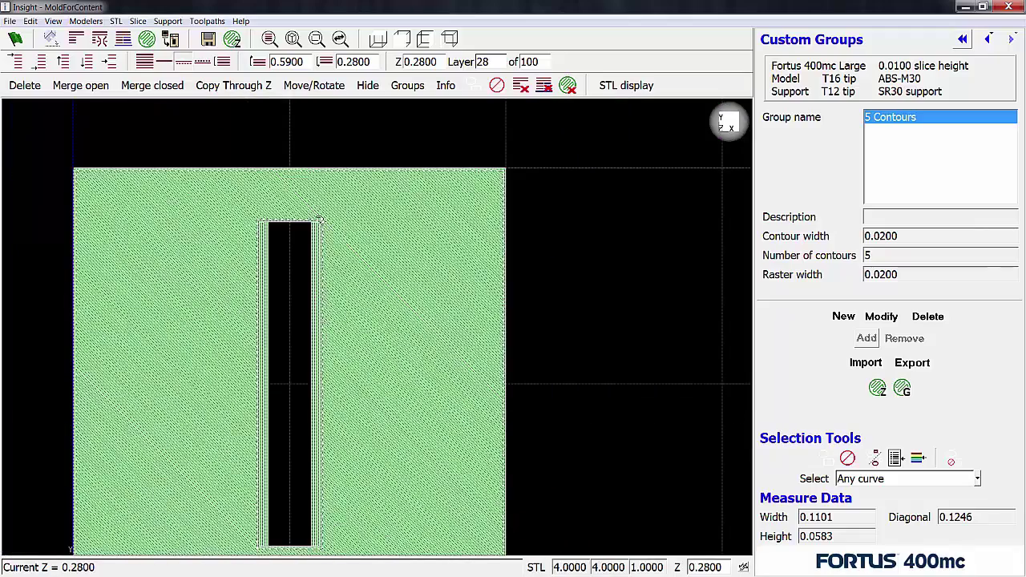
{"action": "scroll", "coordinate": [321, 241], "scroll_direction": "up", "scroll_amount": 2}
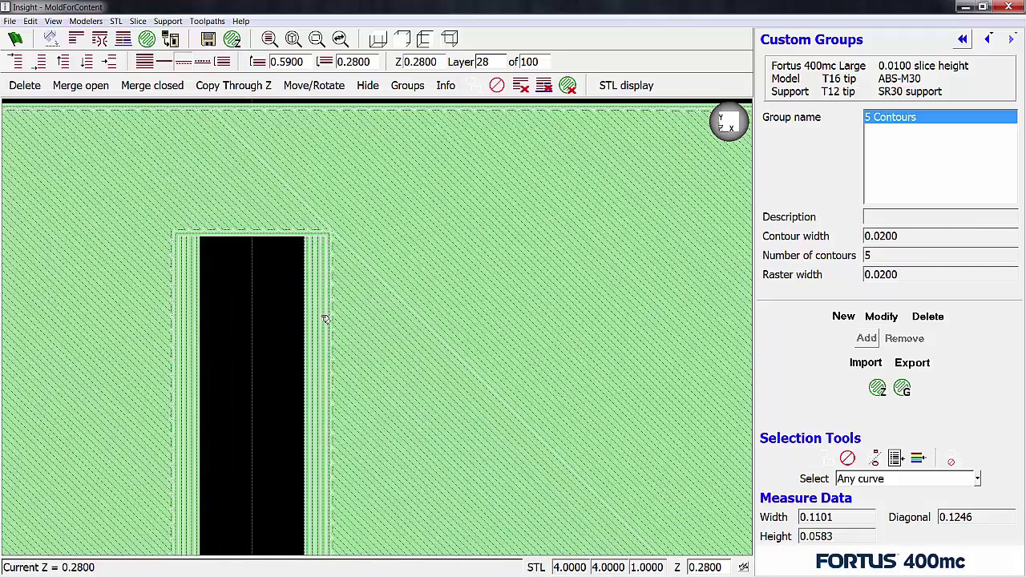
- Step between layers 28 and 29 to compare the slot's contour passes
{"action": "key", "text": "Up"}
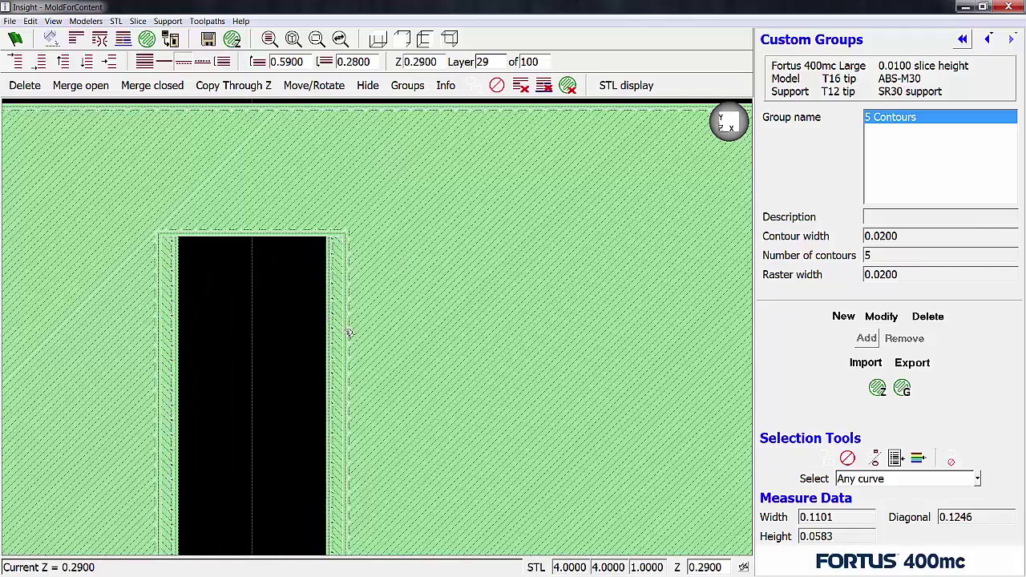
{"action": "key", "text": "Down"}
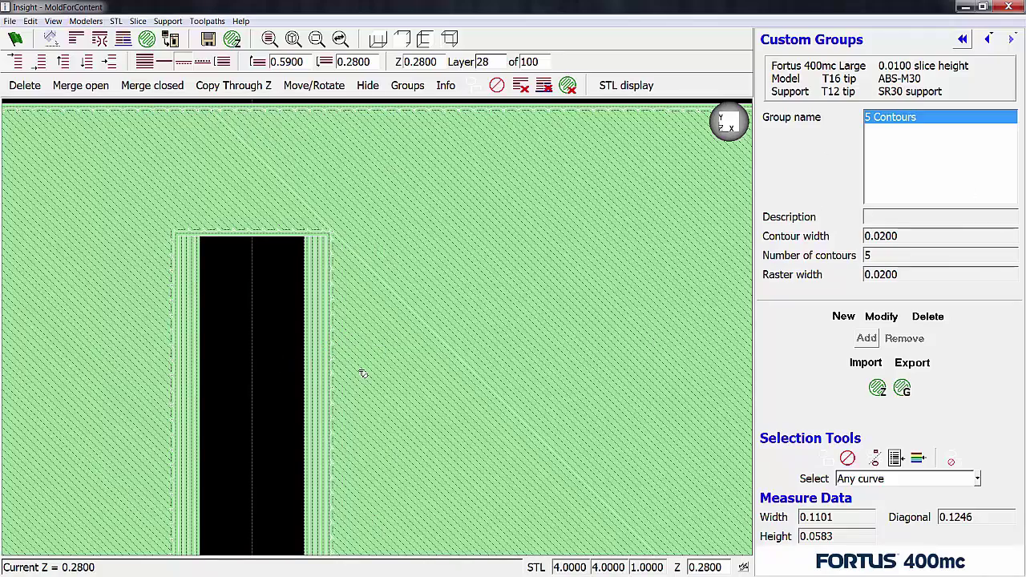
{"action": "key", "text": "Up"}
{"action": "key", "text": "Up"}
{"action": "key", "text": "Up"}
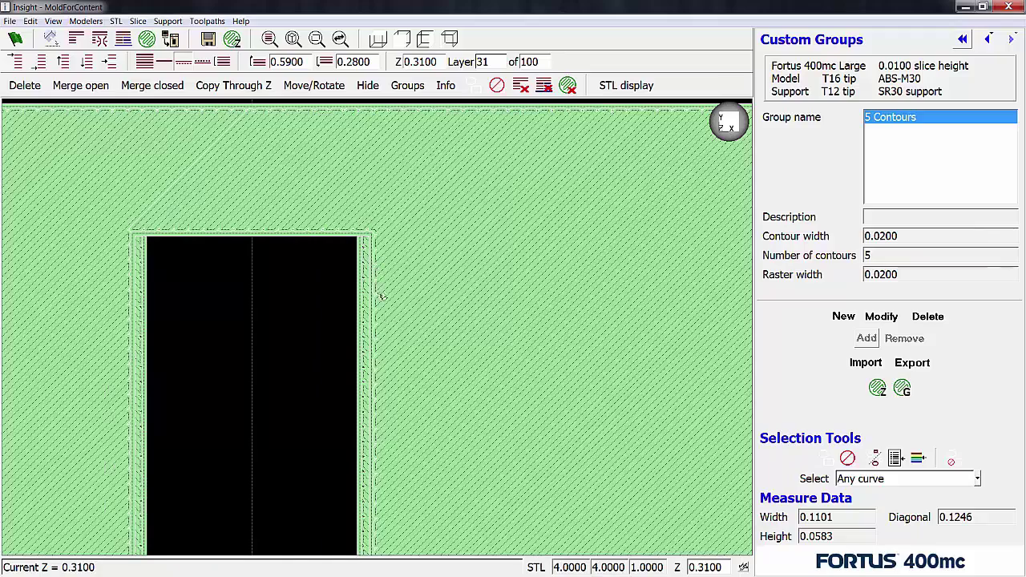
- Step through the layers between 29 and 46 to inspect the slot walls
{"action": "key", "text": "Up"}
{"action": "key", "text": "Up"}
{"action": "key", "text": "Up"}
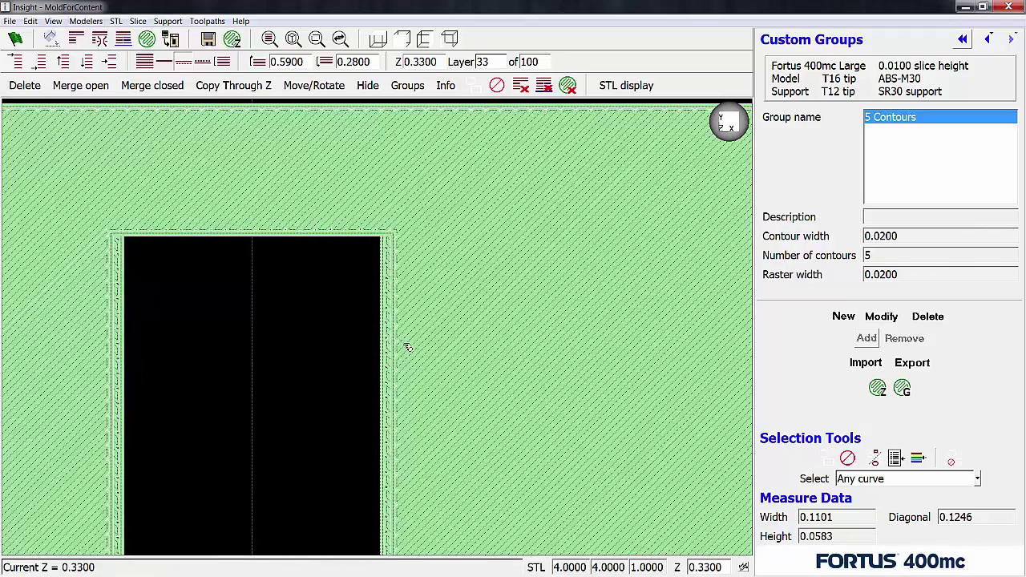
{"action": "key", "text": "Down"}
{"action": "key", "text": "Down"}
{"action": "key", "text": "Down"}
{"action": "key", "text": "Down"}
{"action": "key", "text": "Down"}
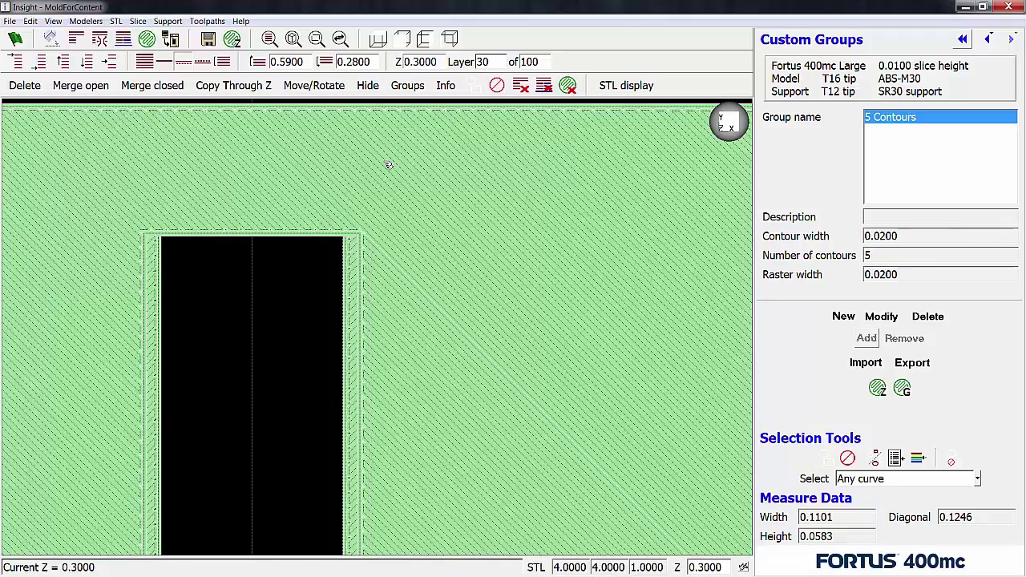
{"action": "key", "text": "Down"}
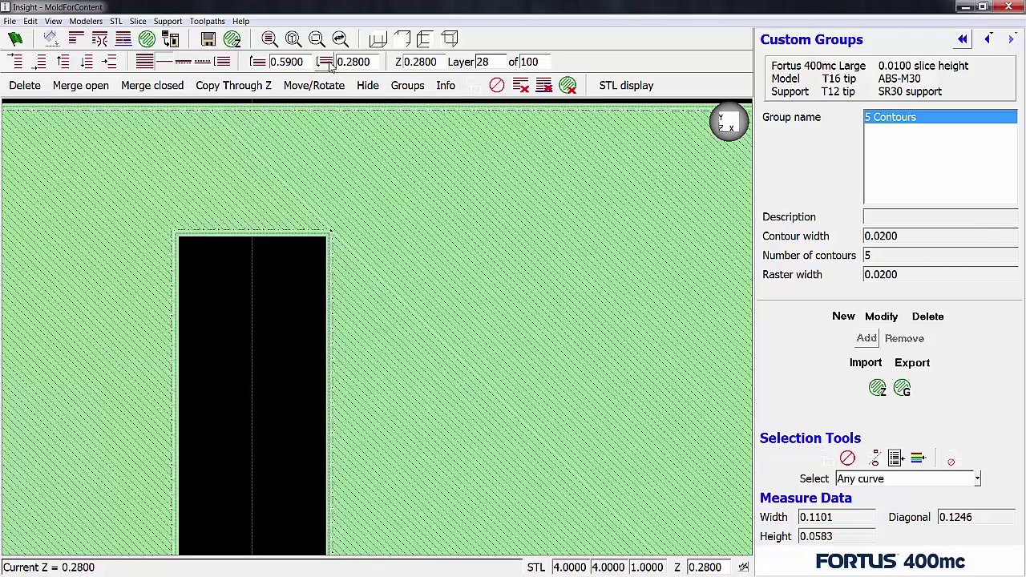
{"action": "key", "text": "Up"}
{"action": "key", "text": "Up"}
{"action": "key", "text": "Up"}
{"action": "key", "text": "Up"}
{"action": "key", "text": "Up"}
{"action": "key", "text": "Up"}
{"action": "key", "text": "Up"}
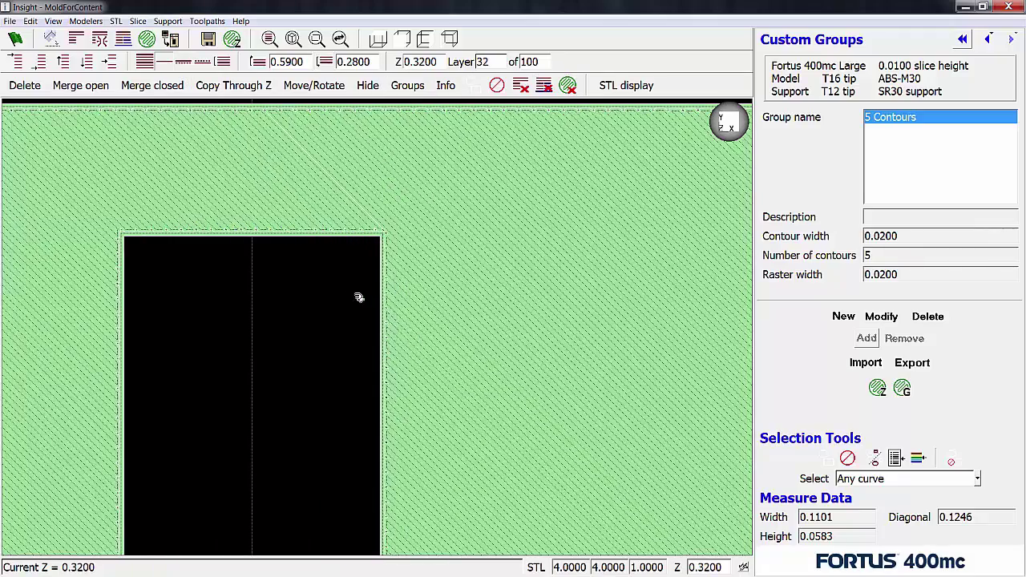
{"action": "key", "text": "Up"}
{"action": "key", "text": "Up"}
{"action": "key", "text": "Up"}
{"action": "key", "text": "Up"}
{"action": "key", "text": "Up"}
{"action": "key", "text": "Up"}
{"action": "key", "text": "Up"}
{"action": "key", "text": "Up"}
{"action": "key", "text": "Up"}
{"action": "key", "text": "Up"}
{"action": "key", "text": "Up"}
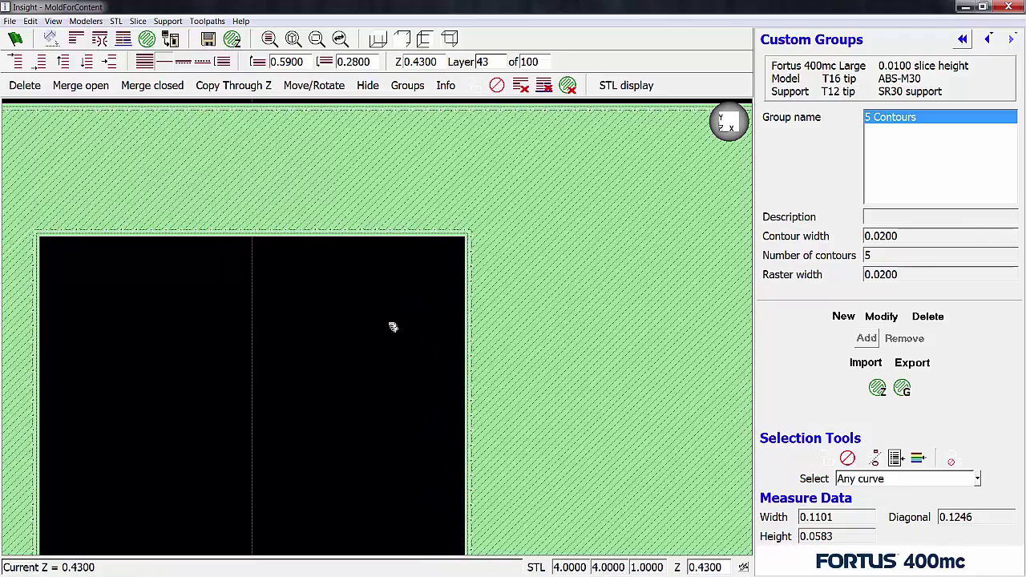
- Show contours as bright outlines, zoom in, and advance to layer 59 at Z 0.5900
{"action": "right_click", "coordinate": [430, 309]}
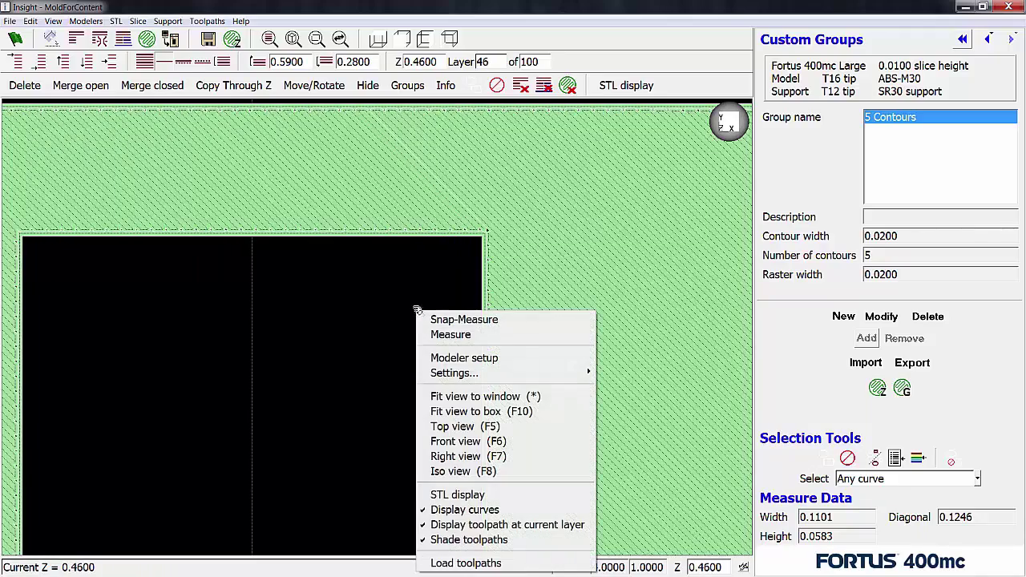
{"action": "left_click", "coordinate": [184, 62]}
{"action": "scroll", "coordinate": [440, 356], "scroll_direction": "up", "scroll_amount": 2}
{"action": "scroll", "coordinate": [514, 345], "scroll_direction": "down", "scroll_amount": 3}
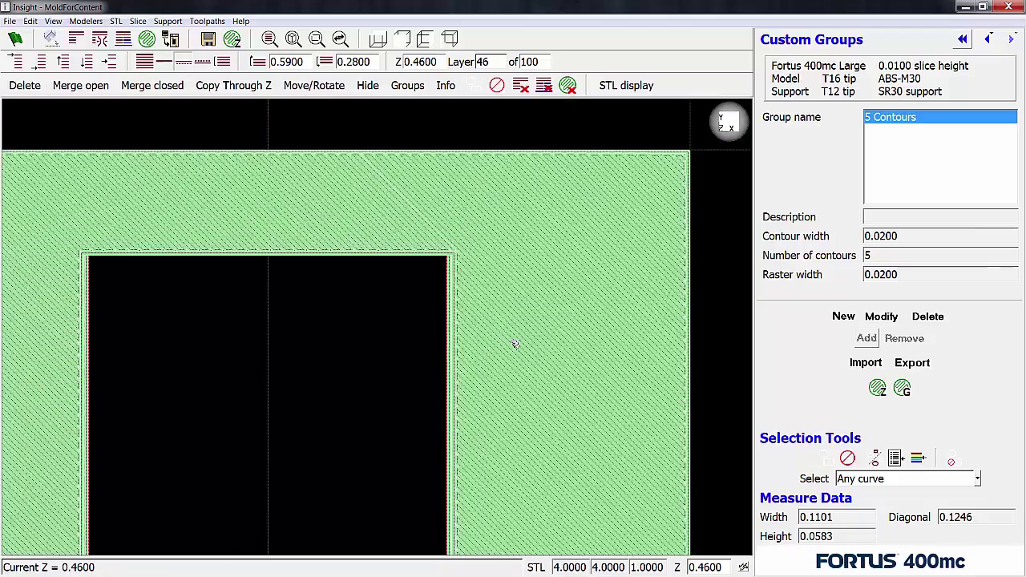
{"action": "scroll", "coordinate": [382, 296], "scroll_direction": "up", "scroll_amount": 2}
{"action": "key", "text": "Up"}
{"action": "key", "text": "Up"}
{"action": "key", "text": "Up"}
{"action": "key", "text": "Up"}
{"action": "key", "text": "Up"}
{"action": "key", "text": "Up"}
{"action": "key", "text": "Up"}
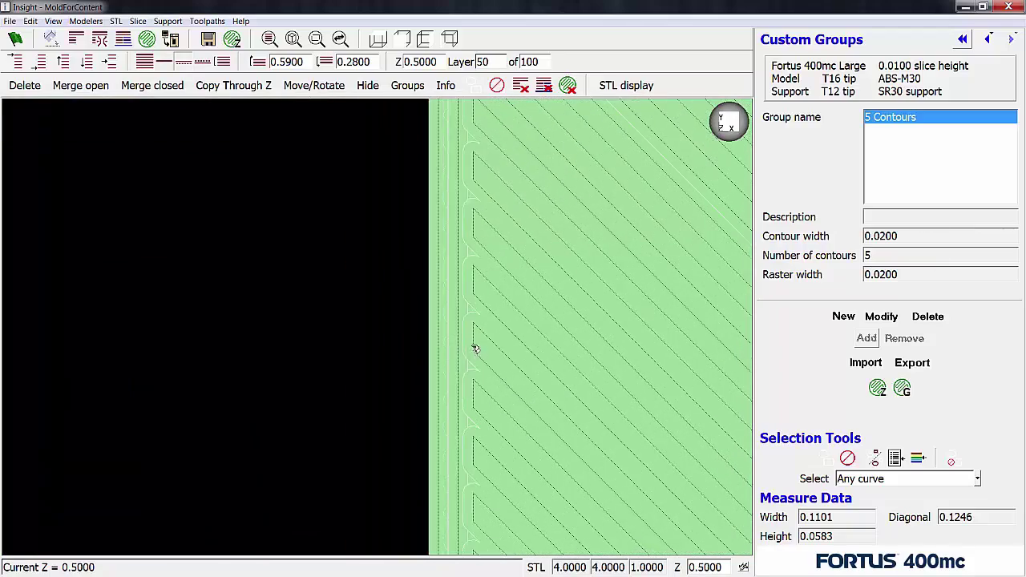
{"action": "key", "text": "Up"}
{"action": "key", "text": "Up"}
{"action": "key", "text": "Up"}
{"action": "key", "text": "Up"}
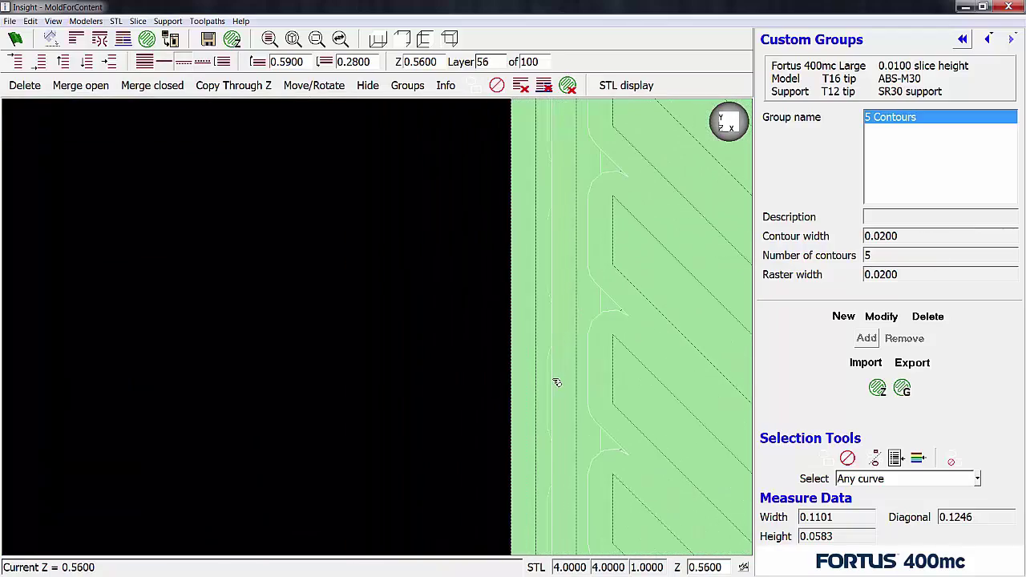
{"action": "key", "text": "Up"}
{"action": "key", "text": "Up"}
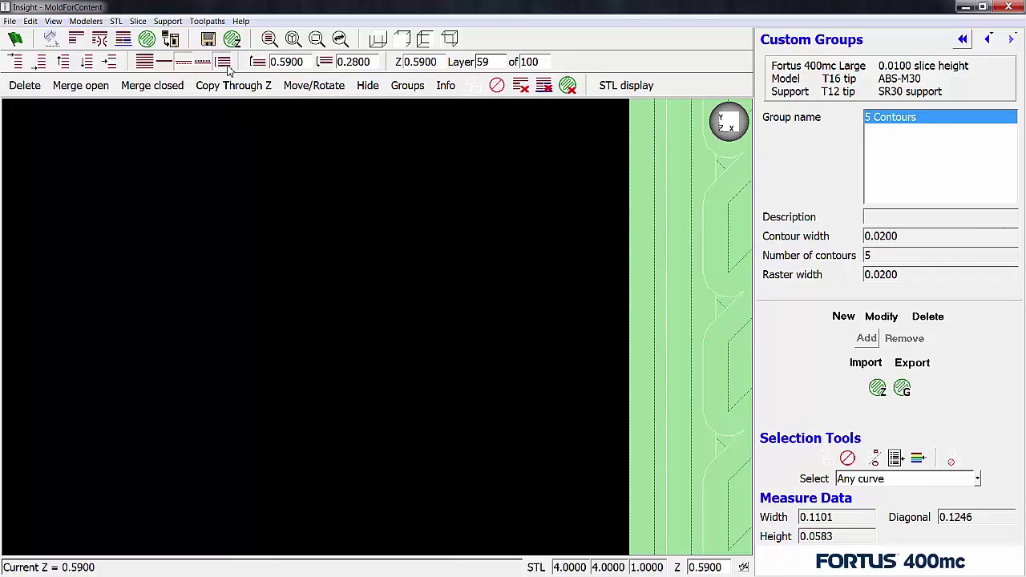
- Select the 32 cavity-wall curves spanning Z 0.2800–0.5900 and add them to 5 Contours
{"action": "left_click", "coordinate": [224, 63]}
{"action": "scroll", "coordinate": [557, 412], "scroll_direction": "down", "scroll_amount": 5}
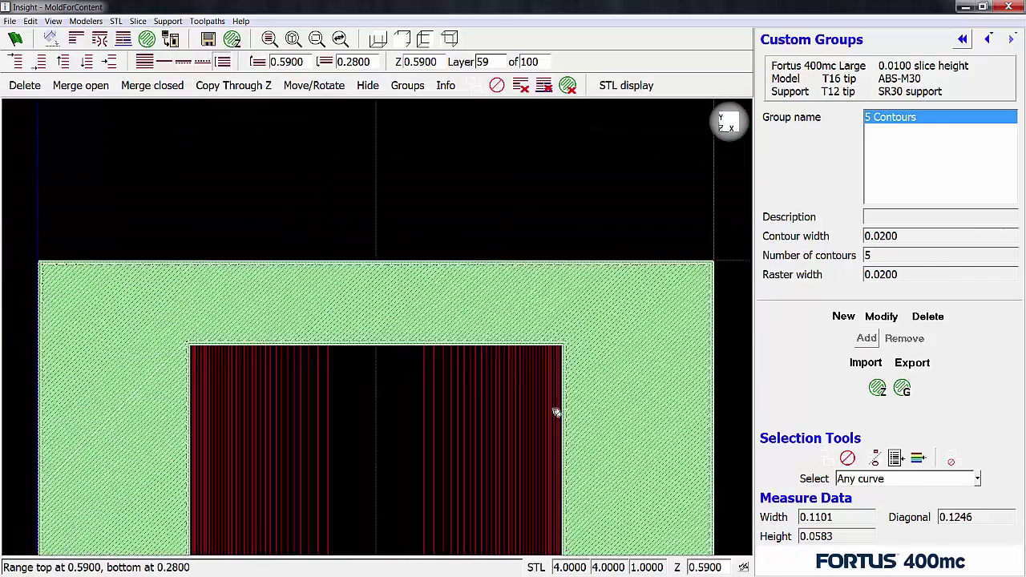
{"action": "scroll", "coordinate": [534, 498], "scroll_direction": "up", "scroll_amount": 5}
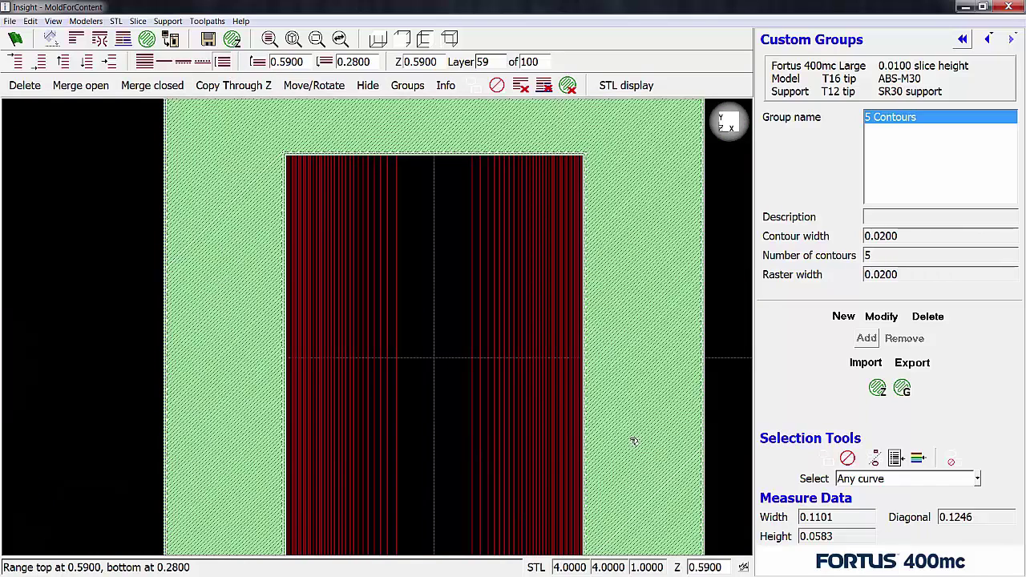
{"action": "left_click_drag", "start_coordinate": [455, 408], "coordinate": [593, 430]}
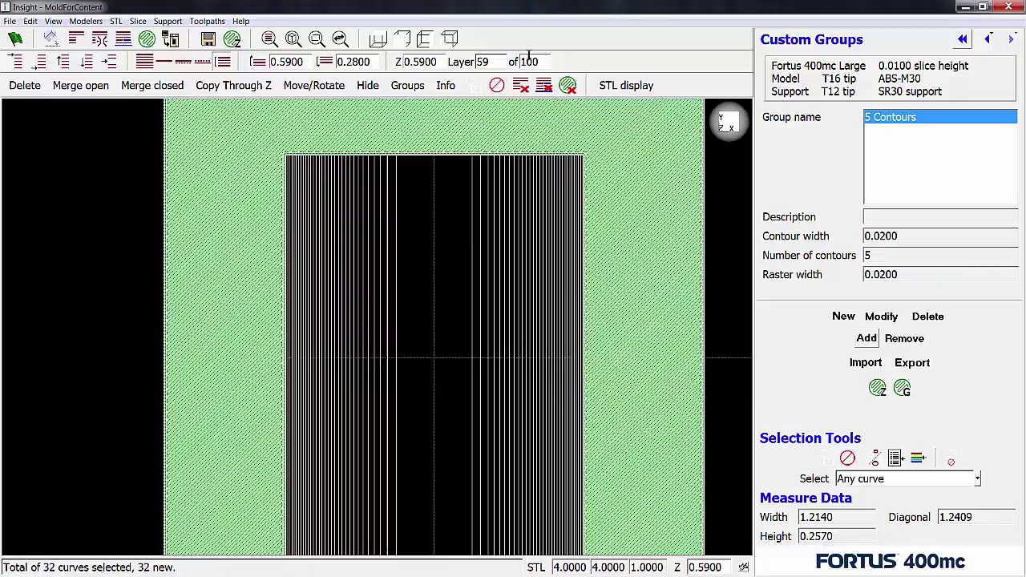
{"action": "left_click", "coordinate": [450, 38]}
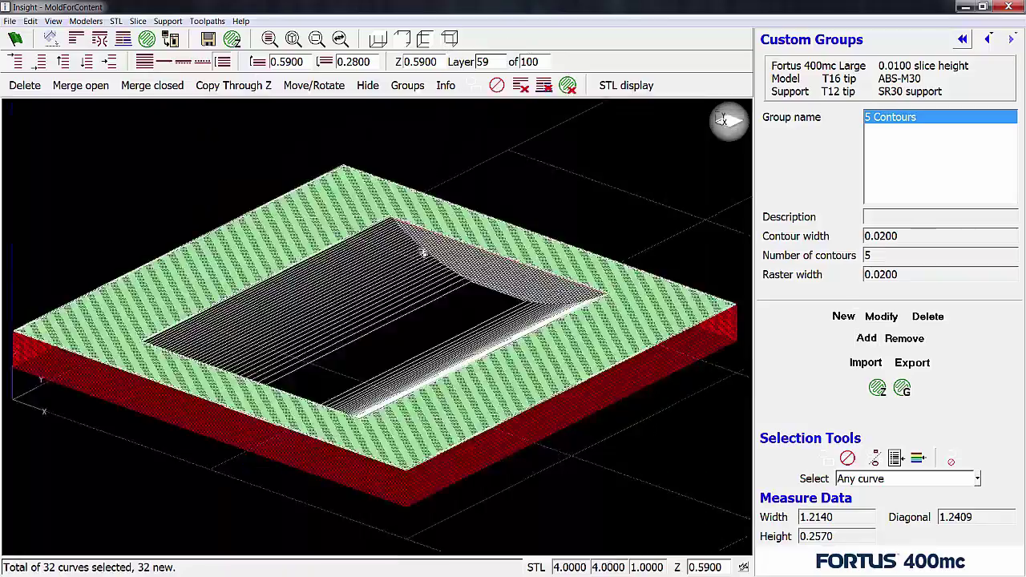
{"action": "middle_click_drag", "start_coordinate": [446, 356], "coordinate": [308, 273]}
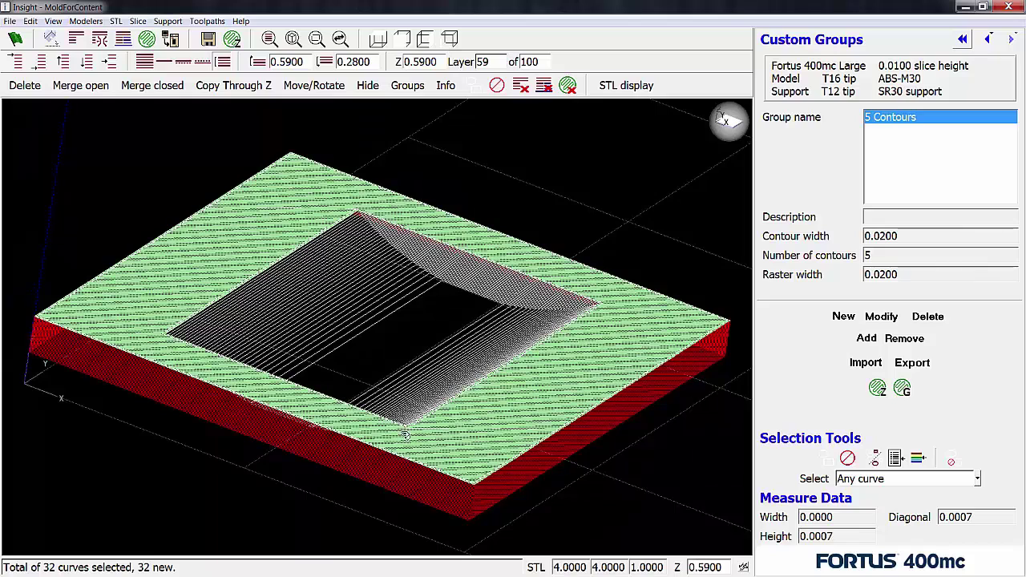
{"action": "left_click", "coordinate": [866, 337]}
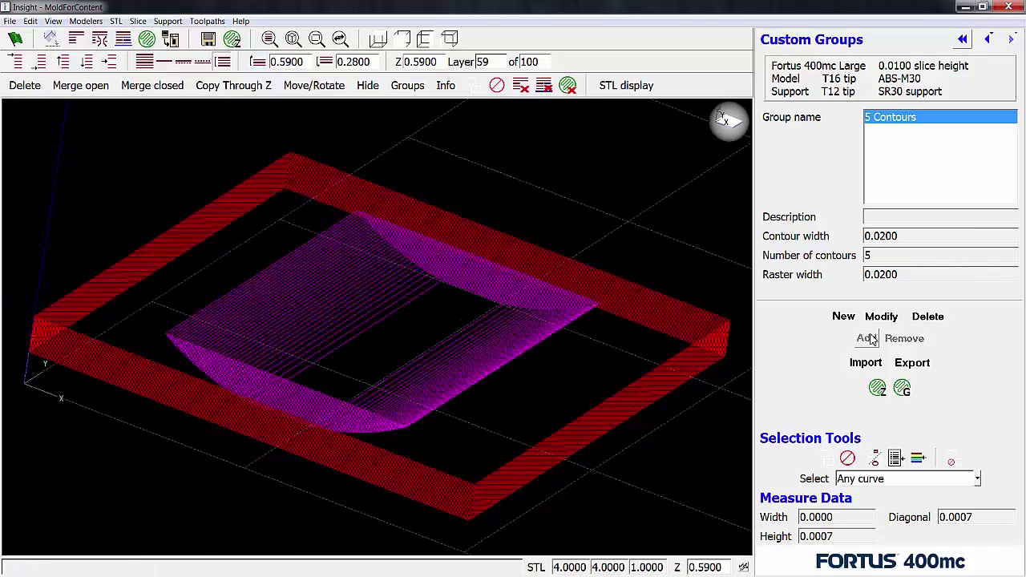
- Show every layer's toolpaths in isometric 3-D, then regenerate toolpaths for the whole part
{"action": "left_click", "coordinate": [144, 62]}
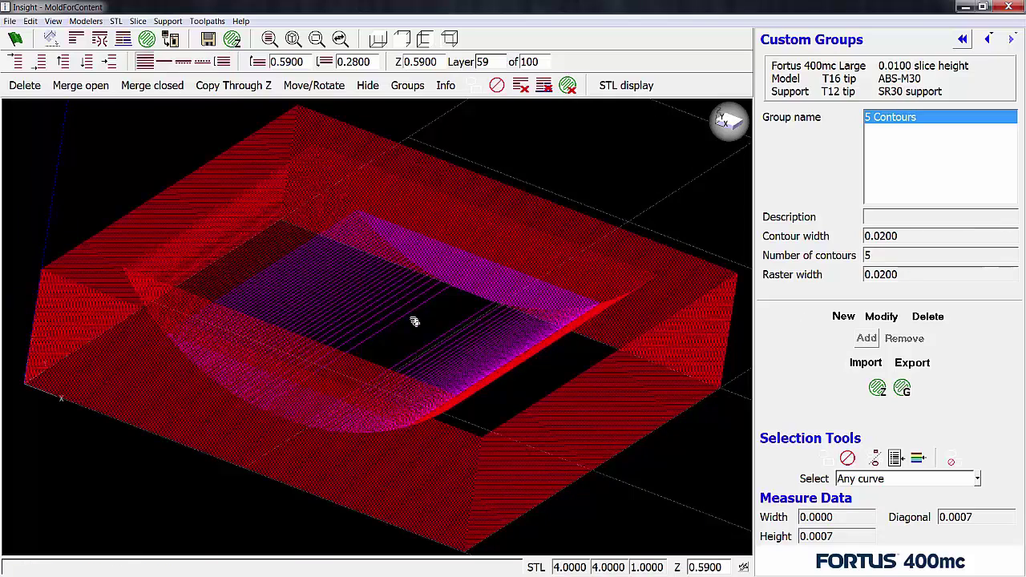
{"action": "middle_click_drag", "start_coordinate": [414, 318], "coordinate": [454, 304]}
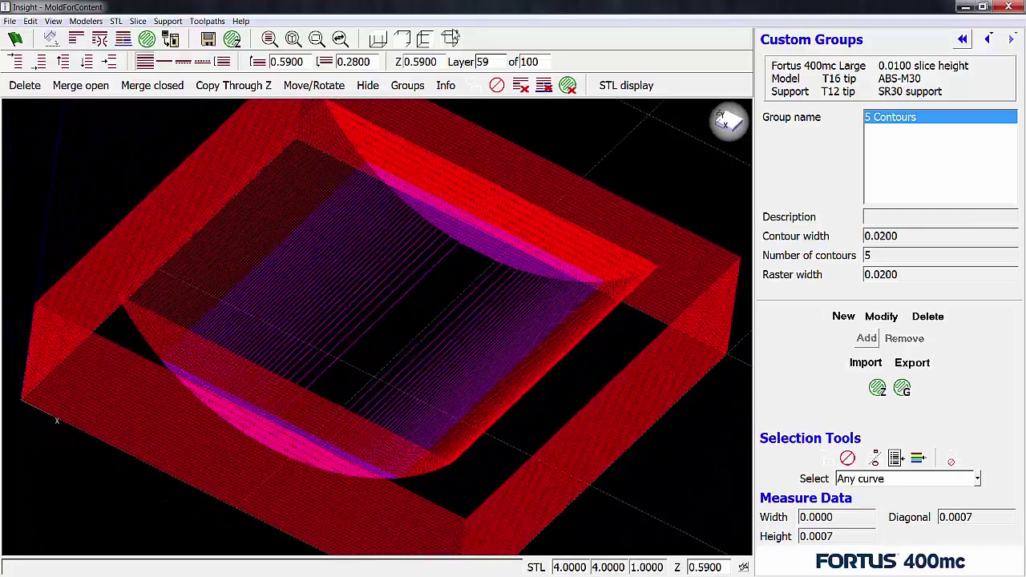
{"action": "left_click", "coordinate": [450, 38]}
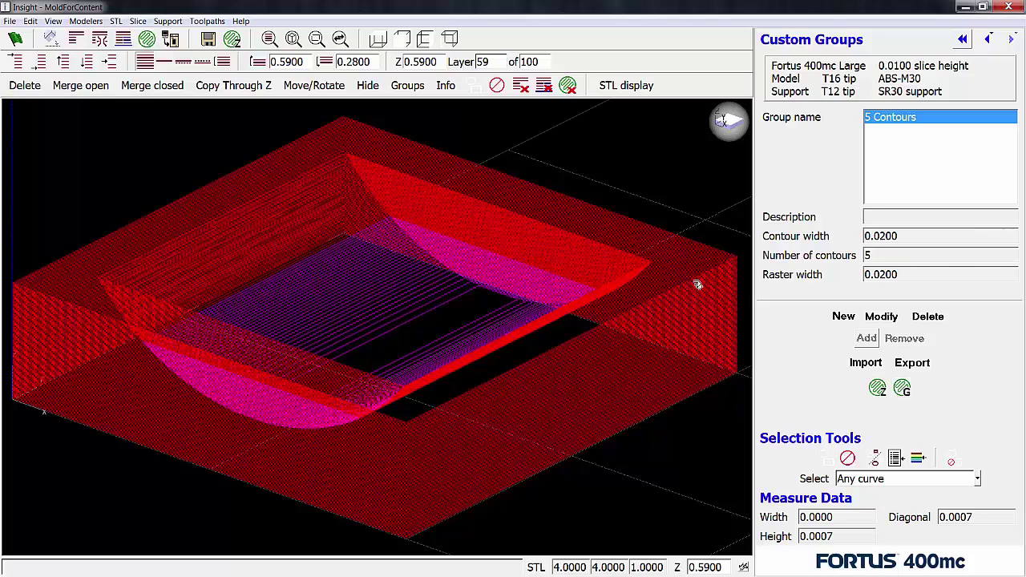
{"action": "left_click", "coordinate": [147, 38]}
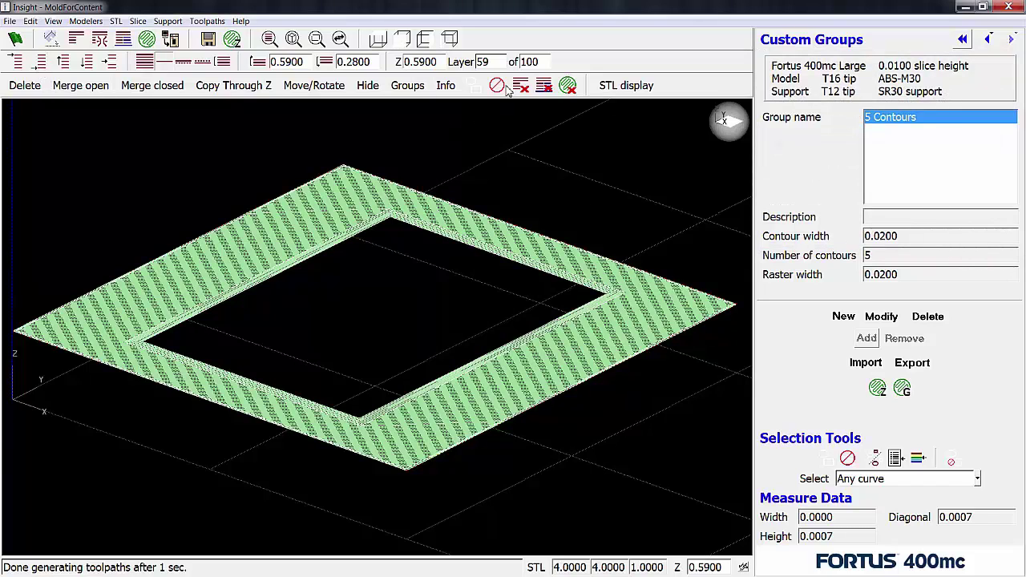
- Jump to layer 27 and switch to the top-down plan view
{"action": "double_click", "coordinate": [482, 62]}
{"action": "type", "text": "27"}
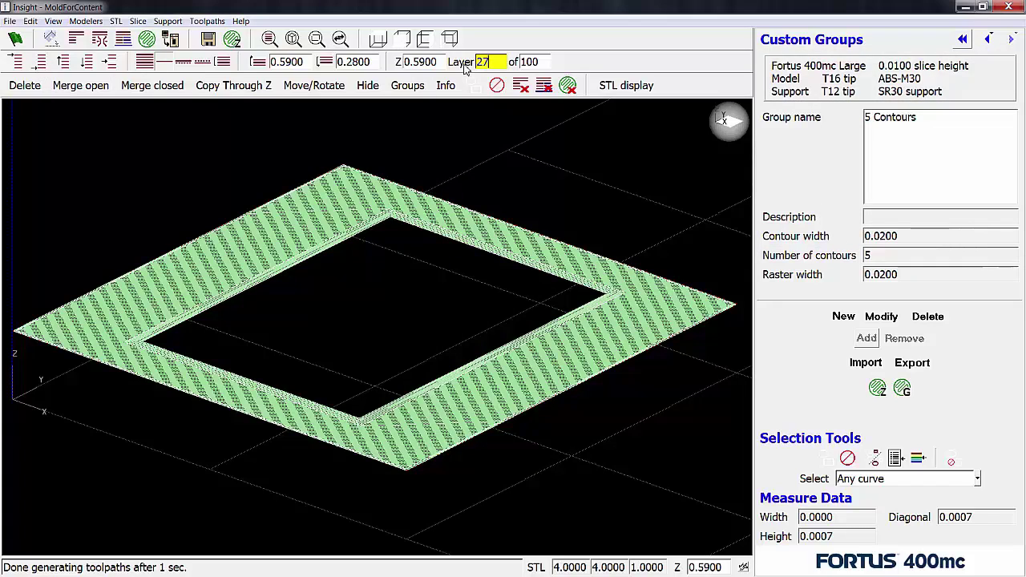
{"action": "key", "text": "Tab"}
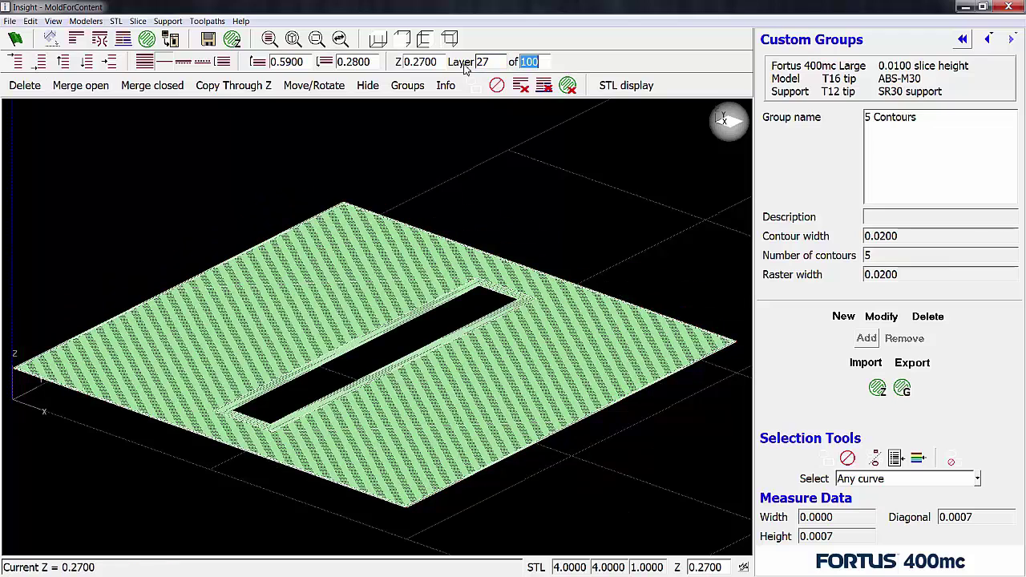
{"action": "left_click", "coordinate": [379, 39]}
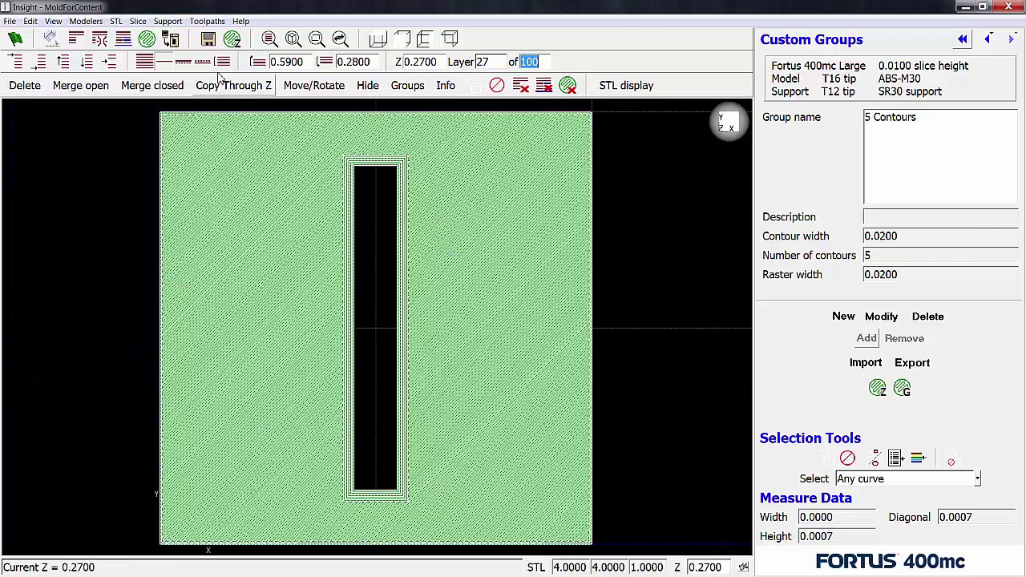
{"action": "left_click", "coordinate": [183, 62]}
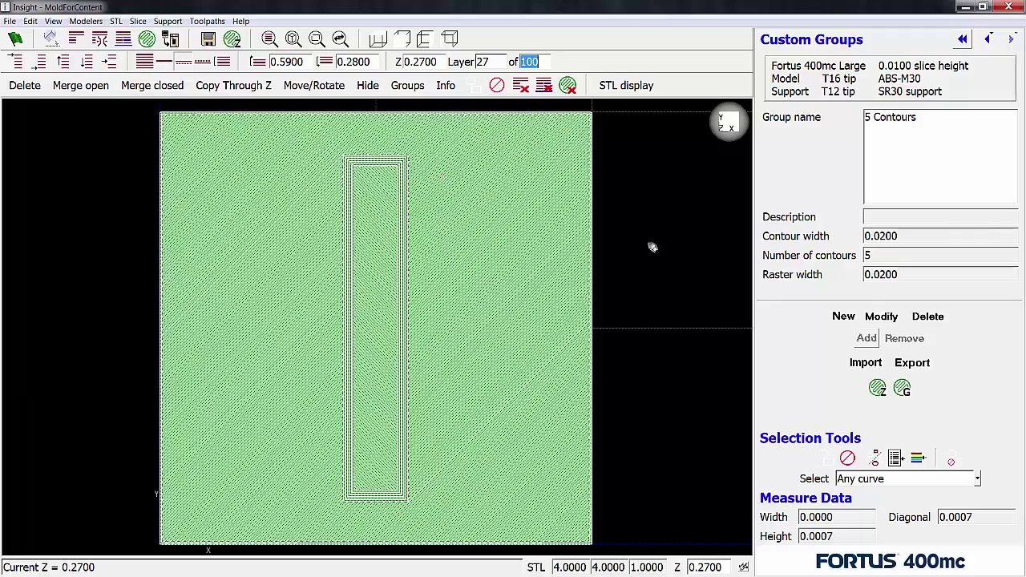
- Step up through the layers from 28 to 46, checking the five contour passes
{"action": "key", "text": "Page_Up"}
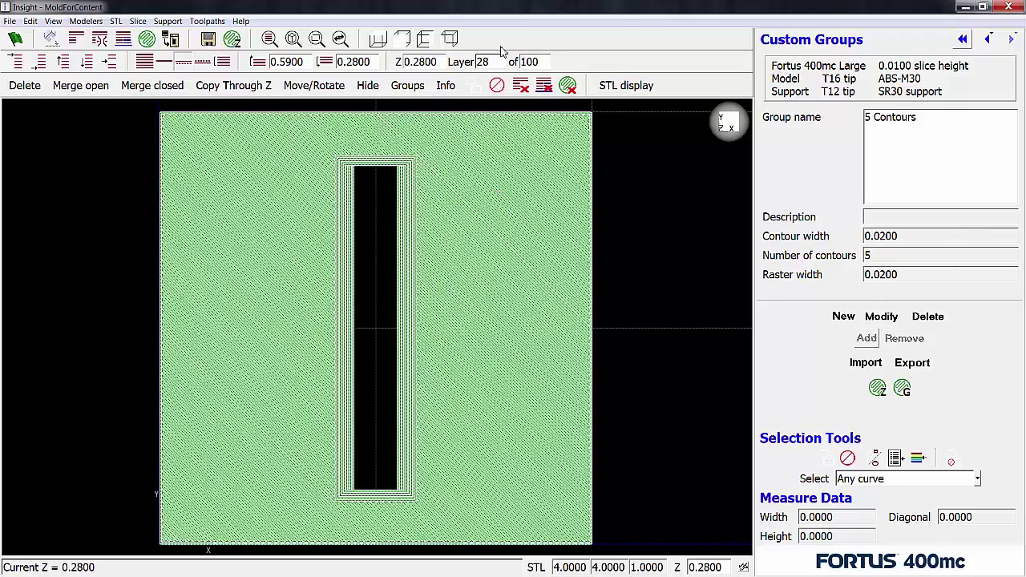
{"action": "key", "text": "Page_Up"}
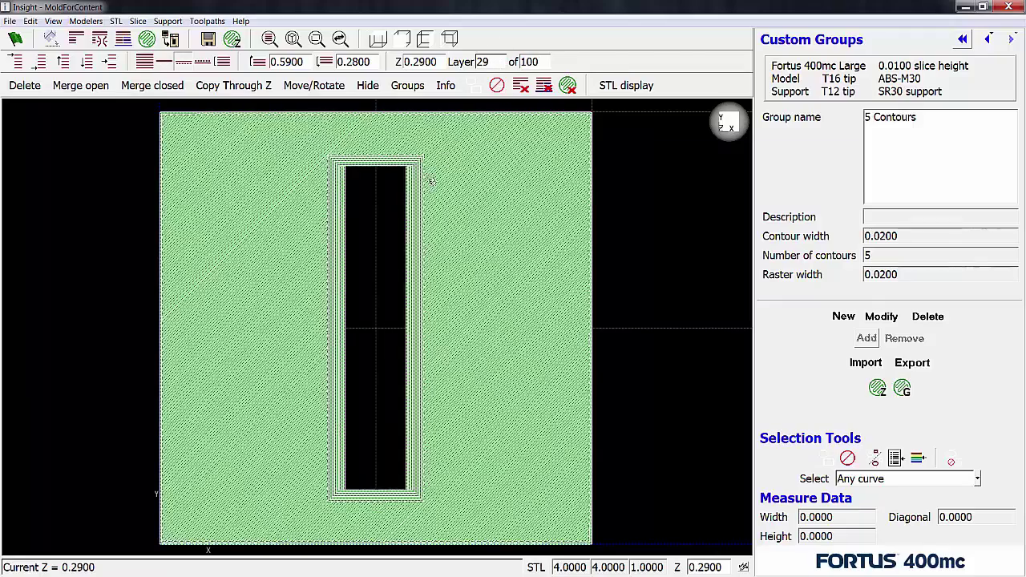
{"action": "scroll", "coordinate": [401, 268], "scroll_direction": "up", "scroll_amount": 3}
{"action": "key", "text": "Page_Up"}
{"action": "key", "text": "Page_Up"}
{"action": "key", "text": "Page_Up"}
{"action": "key", "text": "Page_Up"}
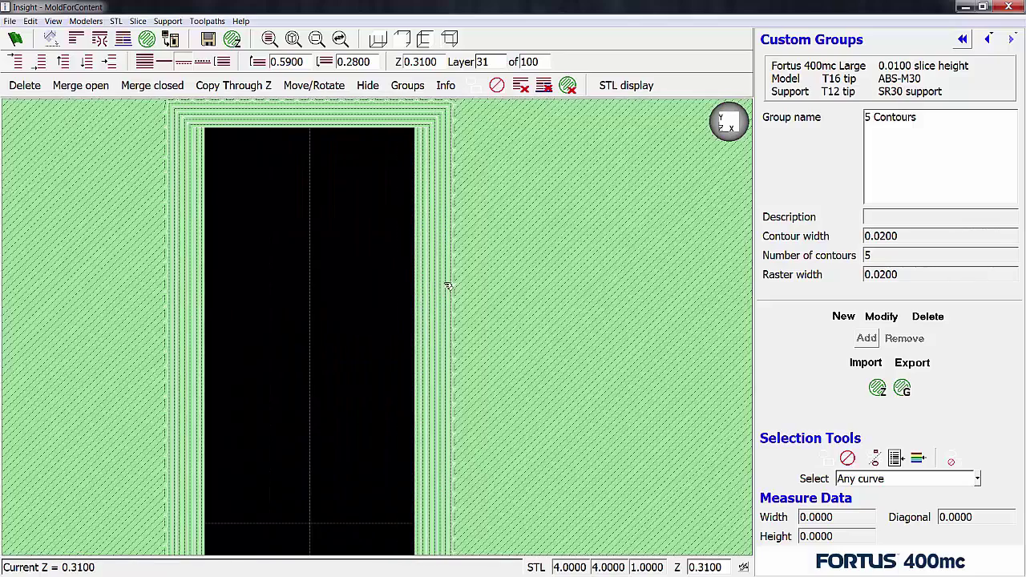
{"action": "key", "text": "Page_Up"}
{"action": "key", "text": "Page_Up"}
{"action": "key", "text": "Page_Up"}
{"action": "key", "text": "Page_Up"}
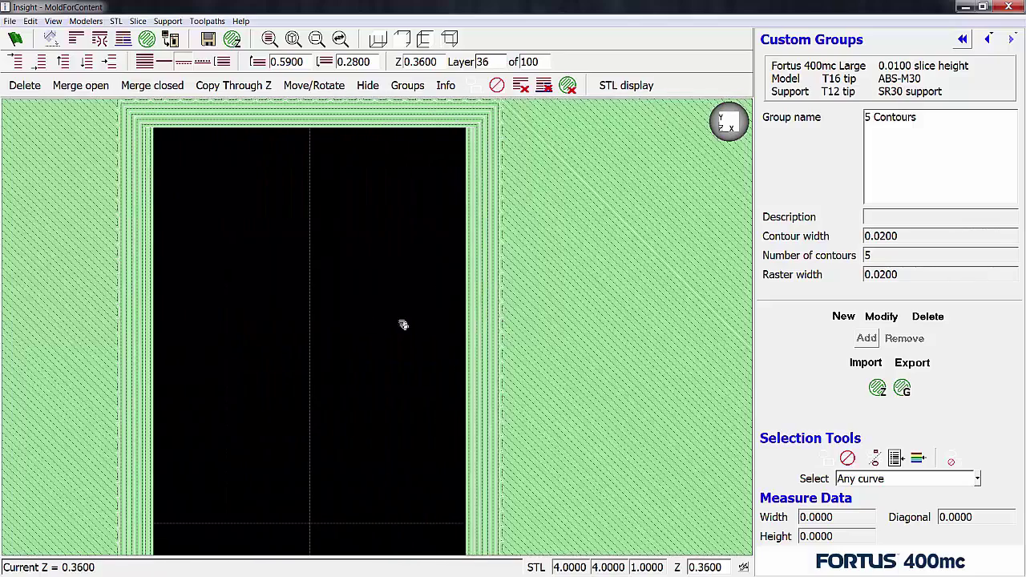
{"action": "key", "text": "Page_Up"}
{"action": "key", "text": "Page_Up"}
{"action": "key", "text": "Page_Up"}
{"action": "key", "text": "Page_Up"}
{"action": "key", "text": "Page_Up"}
{"action": "key", "text": "Page_Up"}
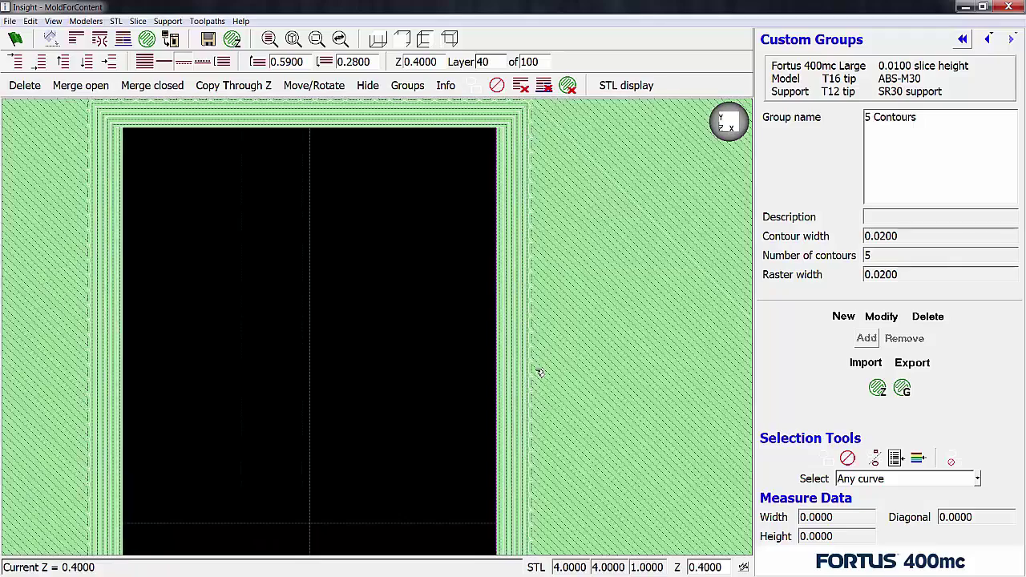
{"action": "key", "text": "Page_Up"}
{"action": "key", "text": "Page_Up"}
{"action": "key", "text": "Page_Up"}
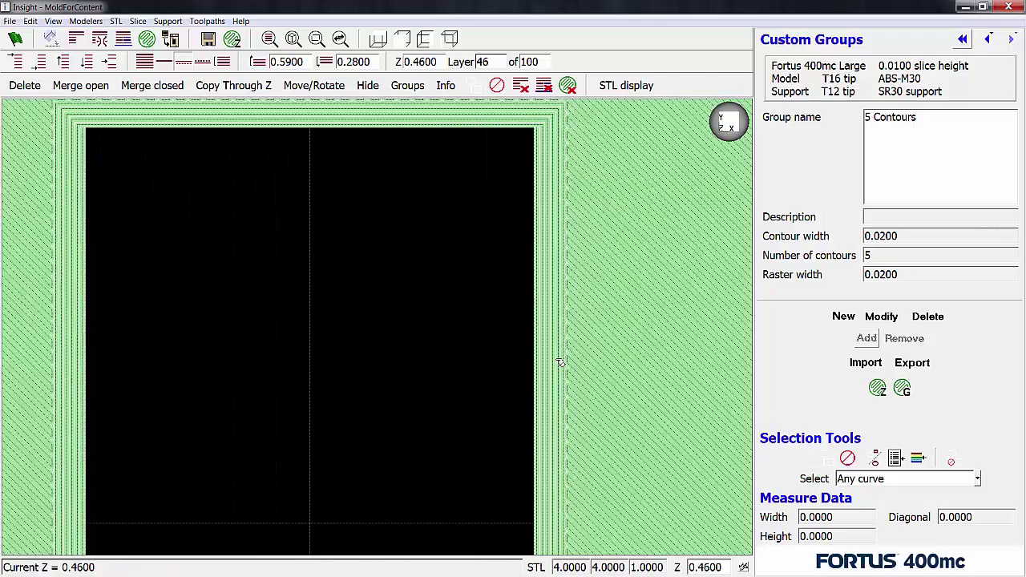
{"action": "scroll", "coordinate": [562, 355], "scroll_direction": "down", "scroll_amount": 3}
{"action": "scroll", "coordinate": [546, 425], "scroll_direction": "up", "scroll_amount": 3}
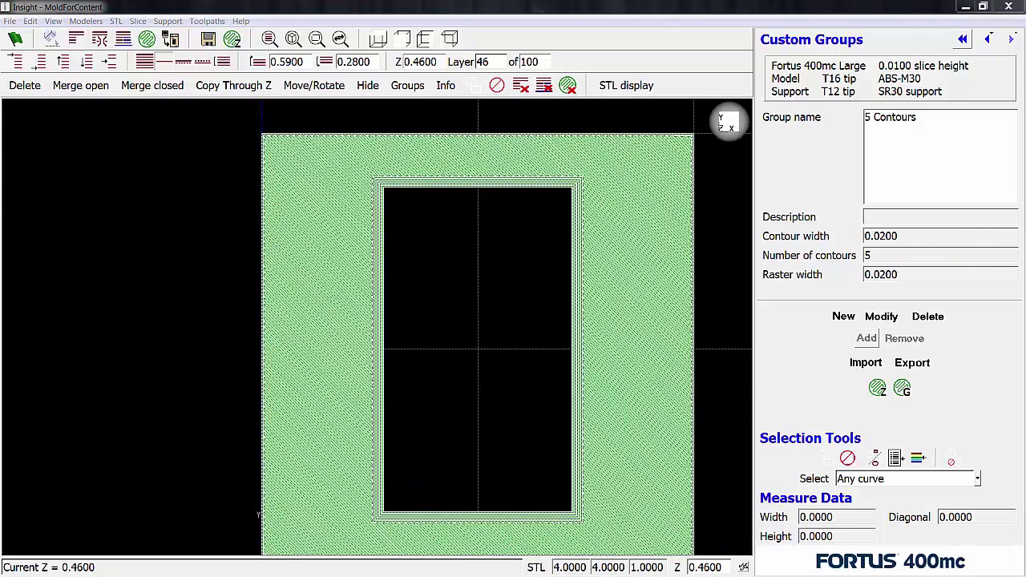
- Create new supports, accept deleting the existing toolpaths, and recreate toolpaths across 105 layers
{"action": "left_click", "coordinate": [122, 38]}
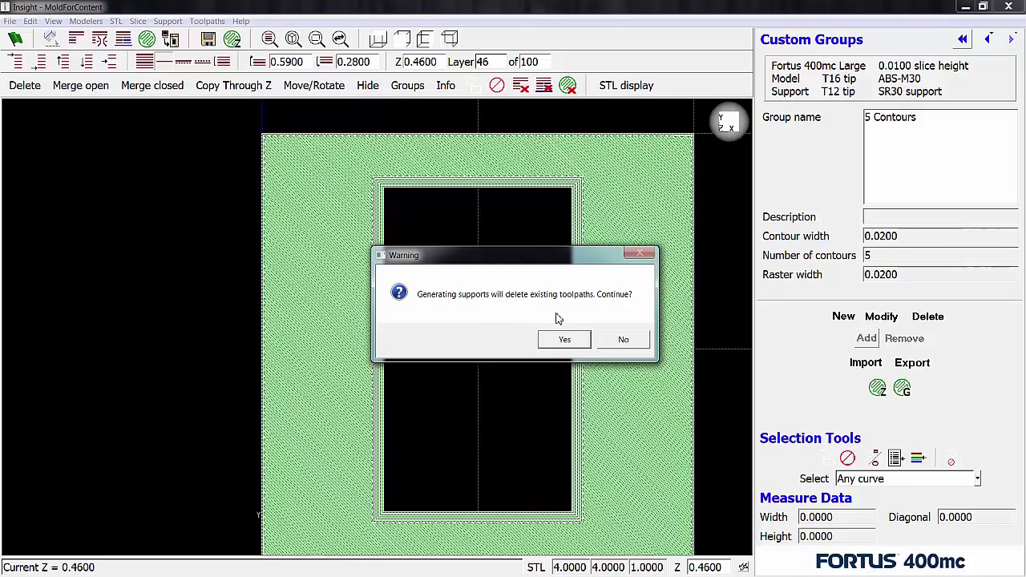
{"action": "left_click", "coordinate": [574, 345]}
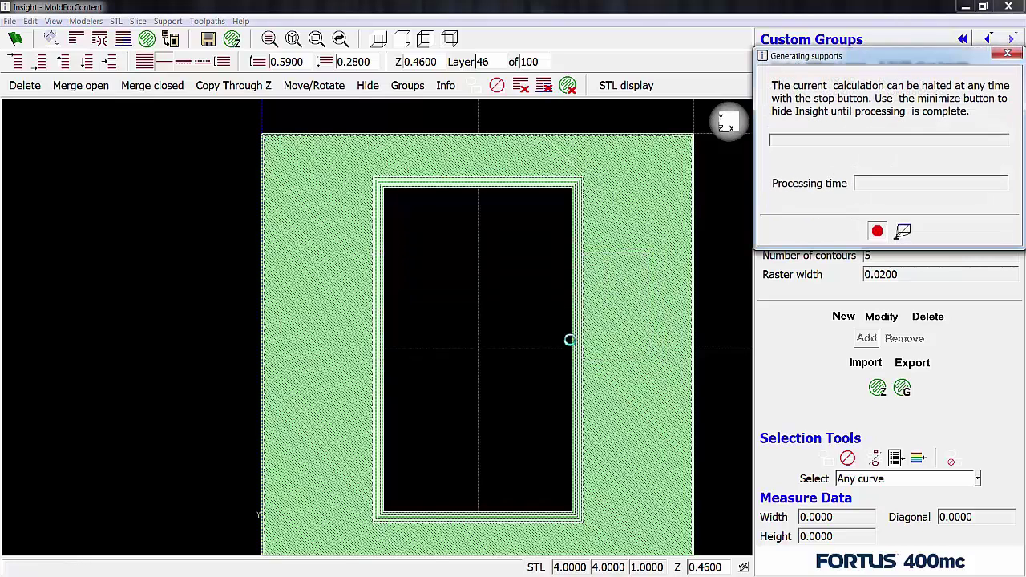
{"action": "left_click", "coordinate": [147, 39]}
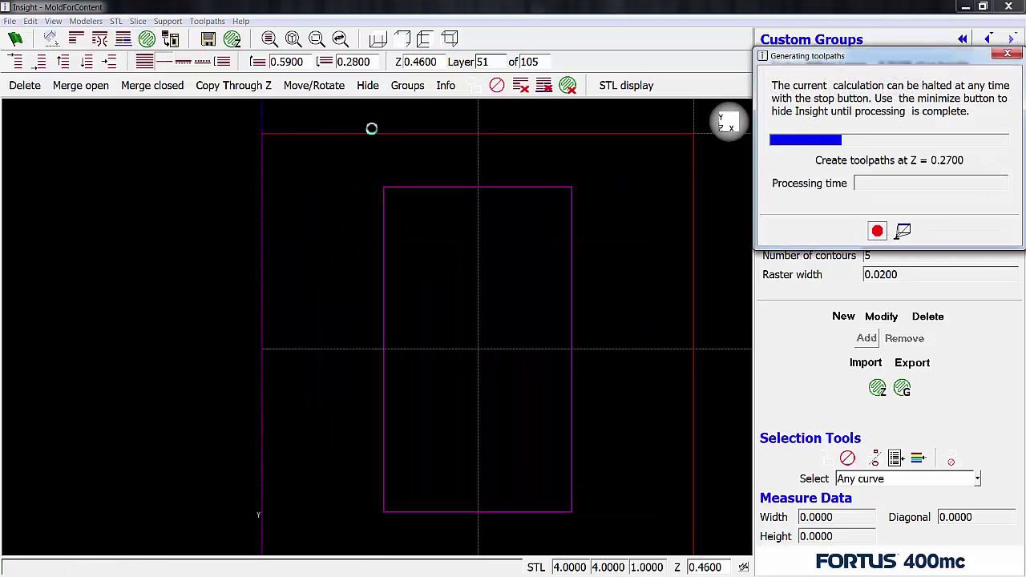
- Inspect all 105 layers' toolpaths in isometric 3-D and save the job data with CMB file
{"action": "left_click", "coordinate": [450, 40]}
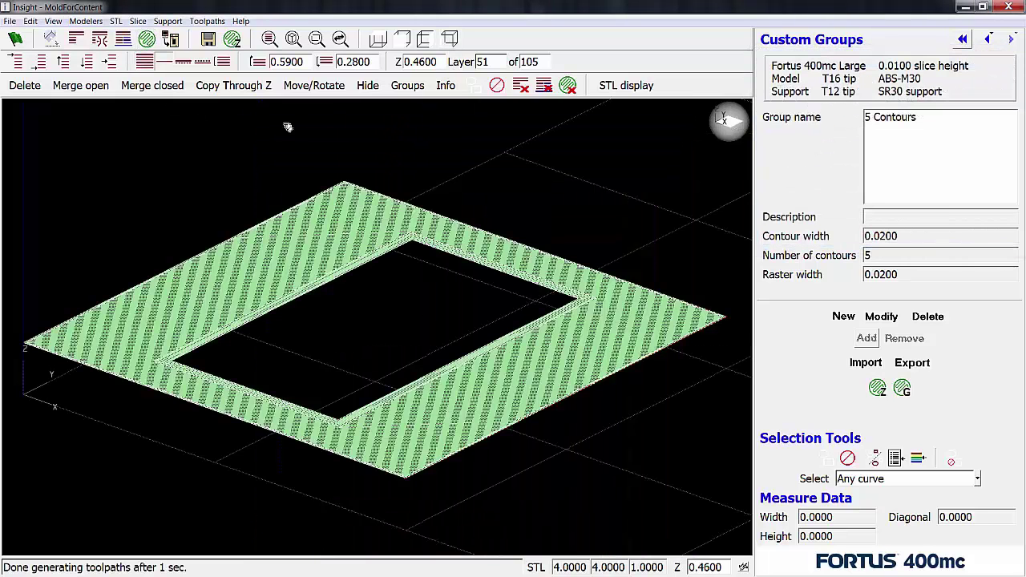
{"action": "left_click", "coordinate": [145, 61]}
{"action": "left_click_drag", "start_coordinate": [380, 339], "coordinate": [375, 362]}
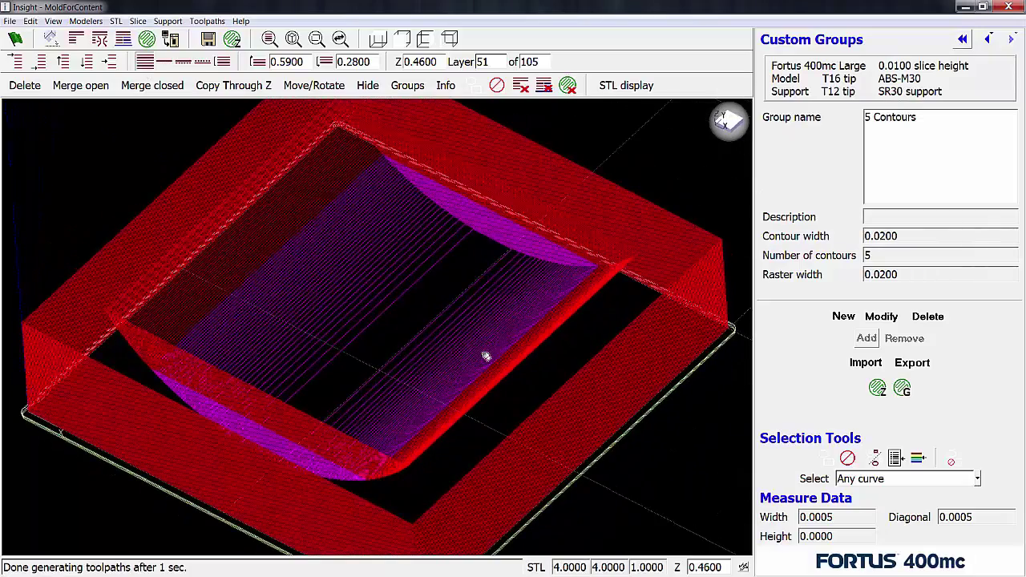
{"action": "left_click", "coordinate": [171, 40]}
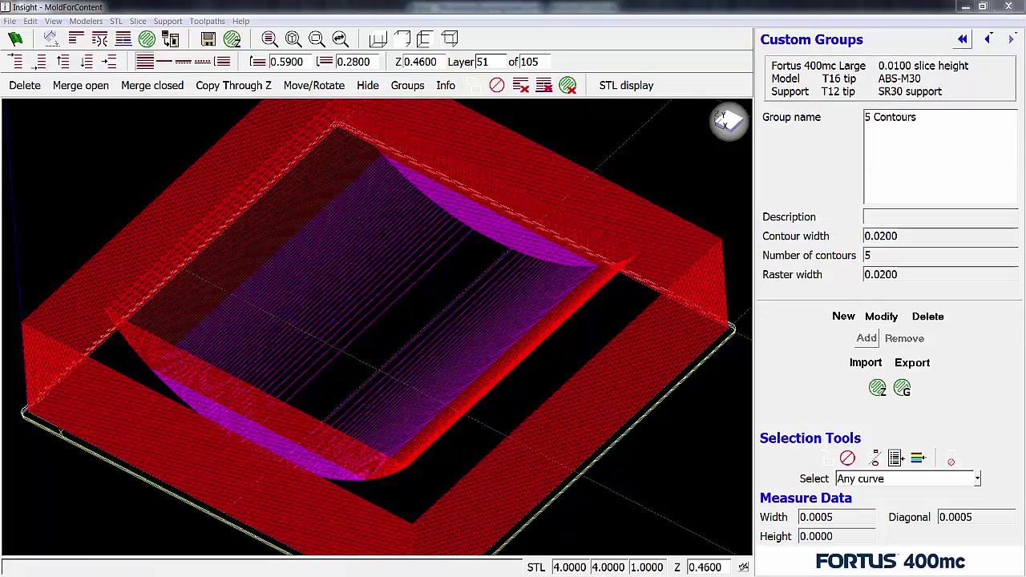
- Place DSC_0569.JPG on the left and DSC_0568.JPG on the right over the toolpaths
{"action": "left_click_drag", "start_coordinate": [0, 152], "coordinate": [366, 140]}
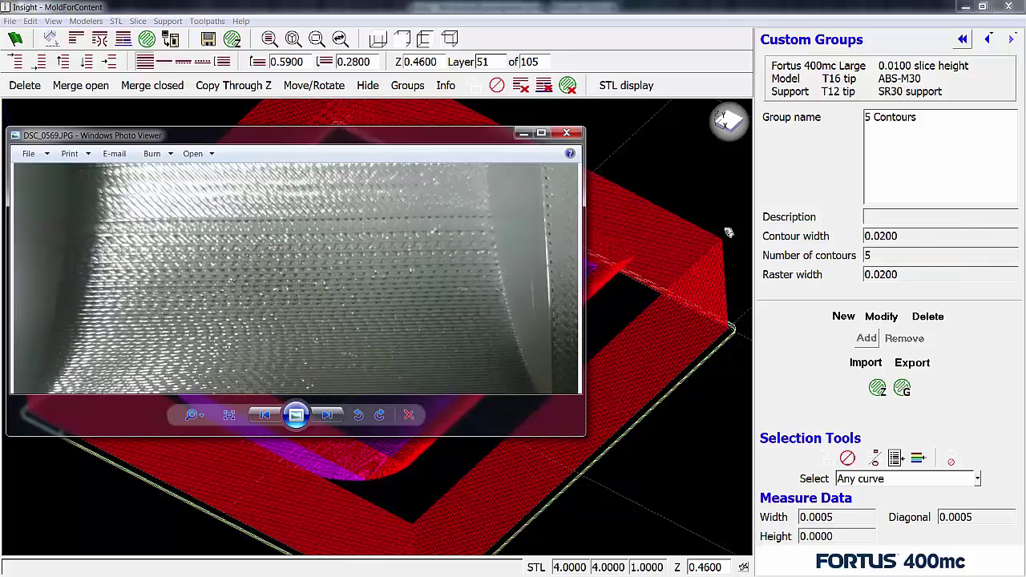
{"action": "left_click_drag", "start_coordinate": [1025, 177], "coordinate": [637, 139]}
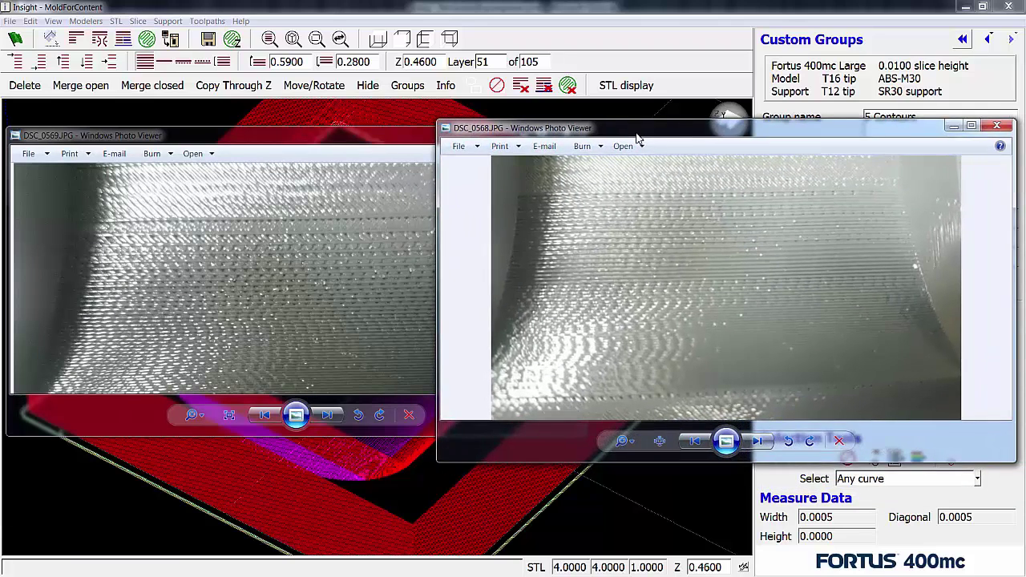